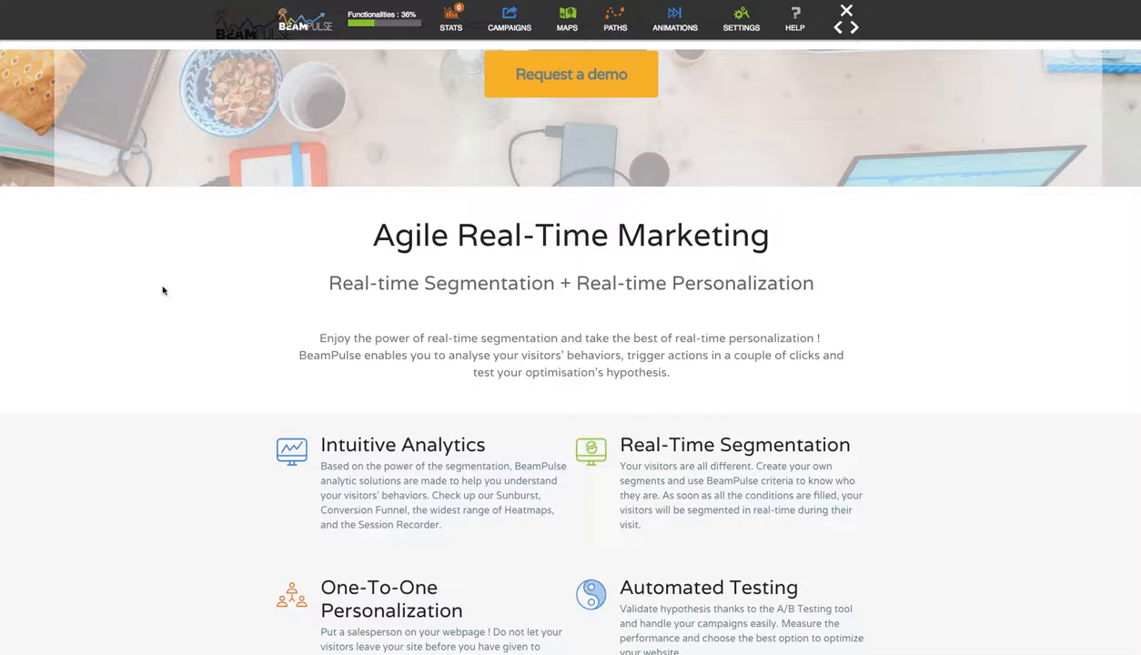
- Create a new campaign from the Customization (RTM) & A/B Testing campaign list
mouse_move(515, 25)
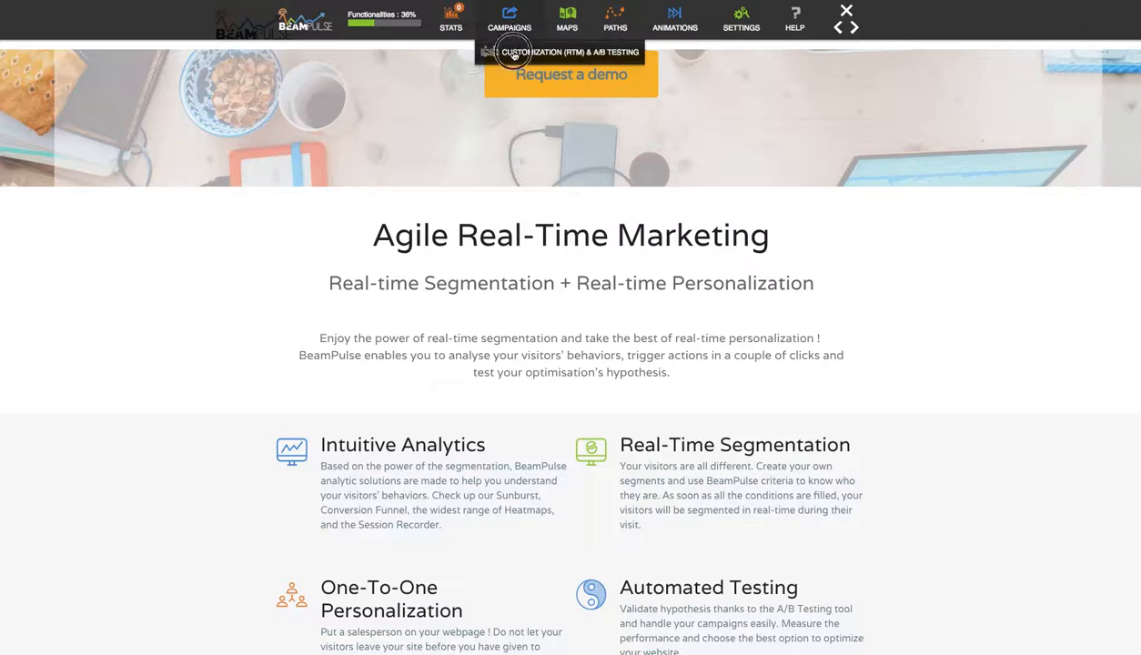
click(514, 54)
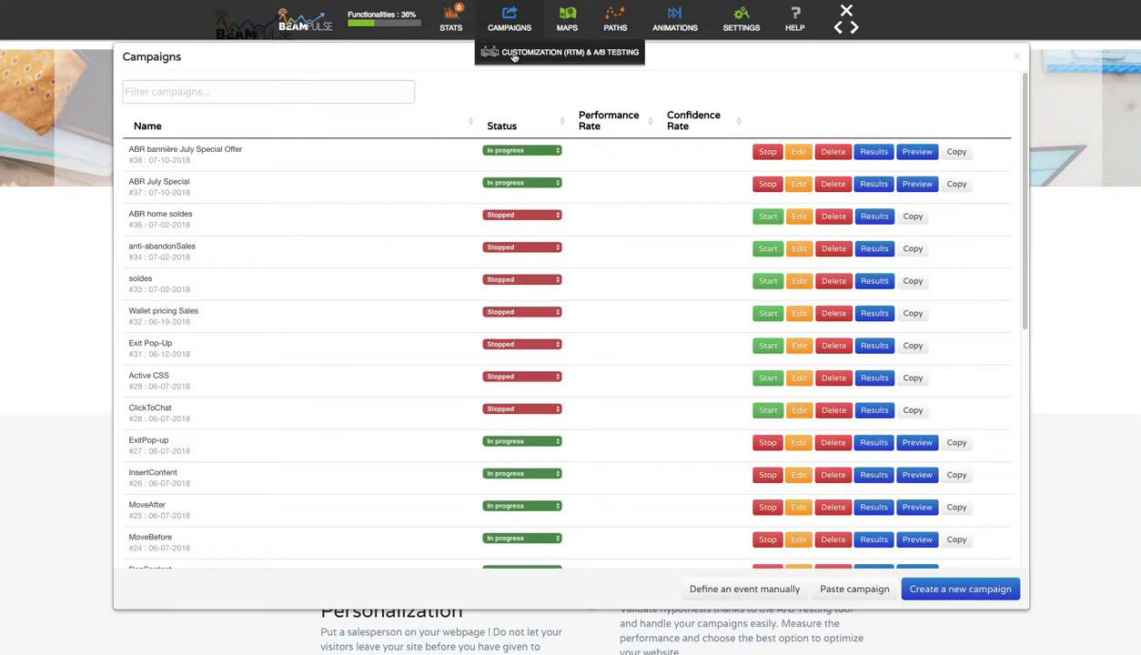
click(979, 592)
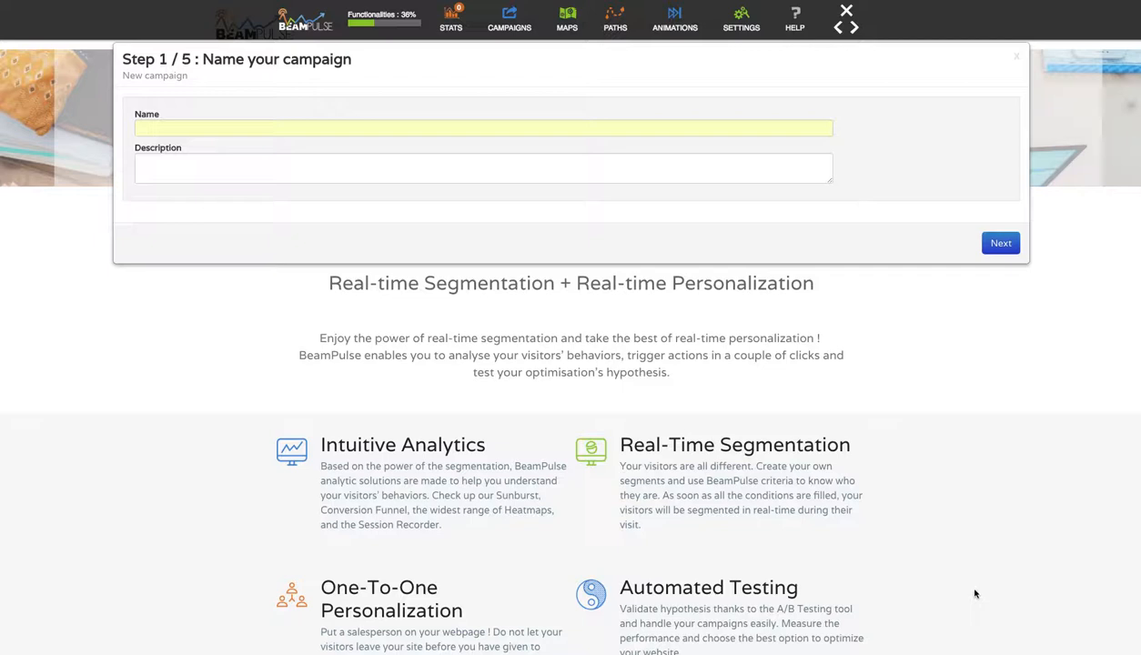
- Reuse the previously entered demo name for the campaign, describe it as "anti abandon popup", and continue to visitor segmentation
click(321, 127)
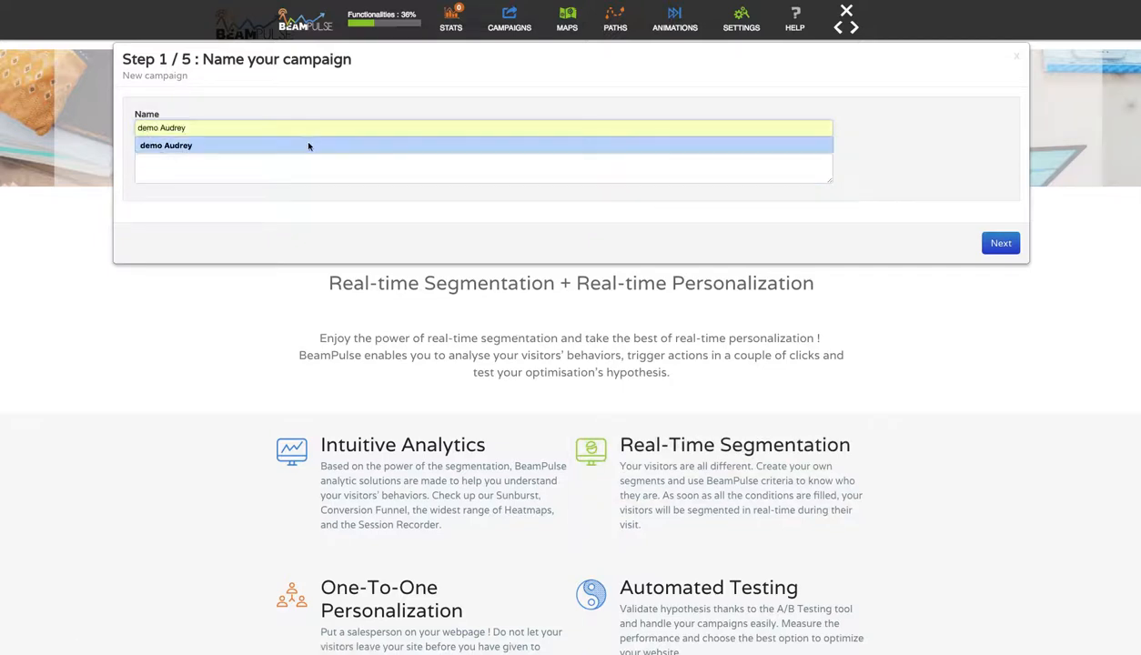
click(308, 145)
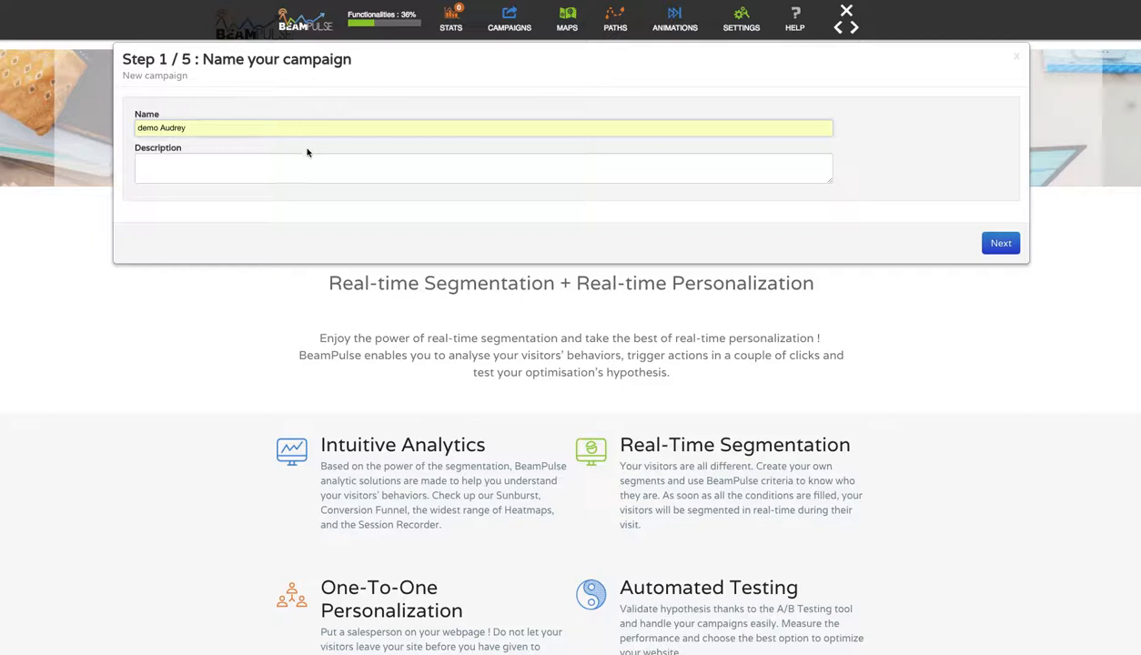
click(377, 159)
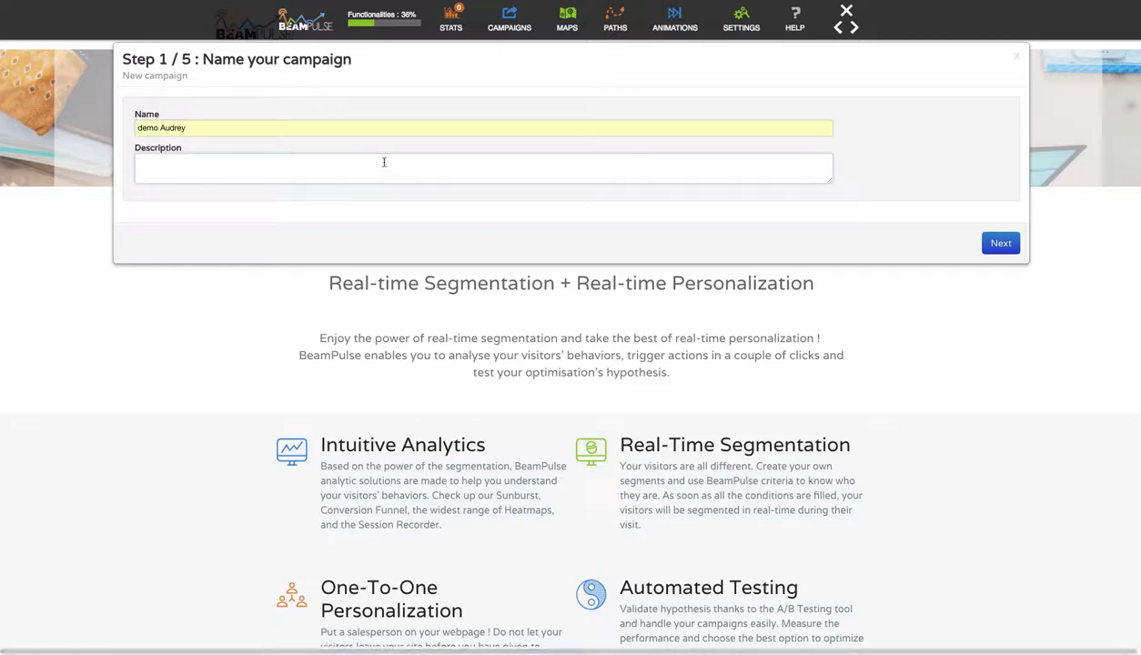
text(anti aband)
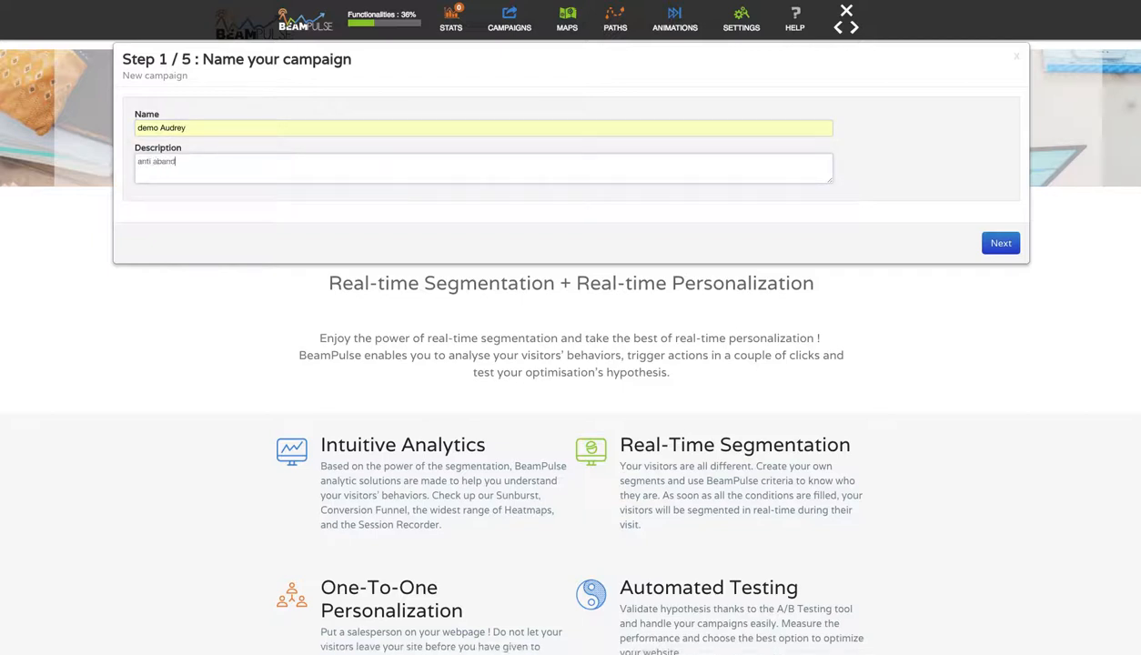
text(on popup)
click(999, 243)
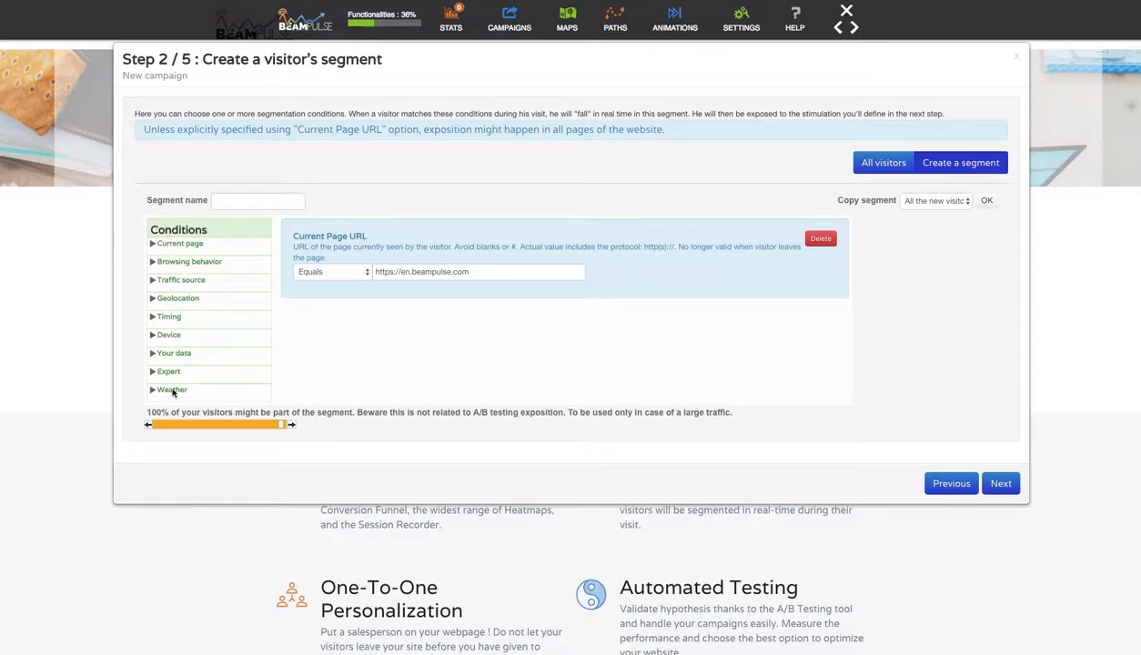
click(178, 244)
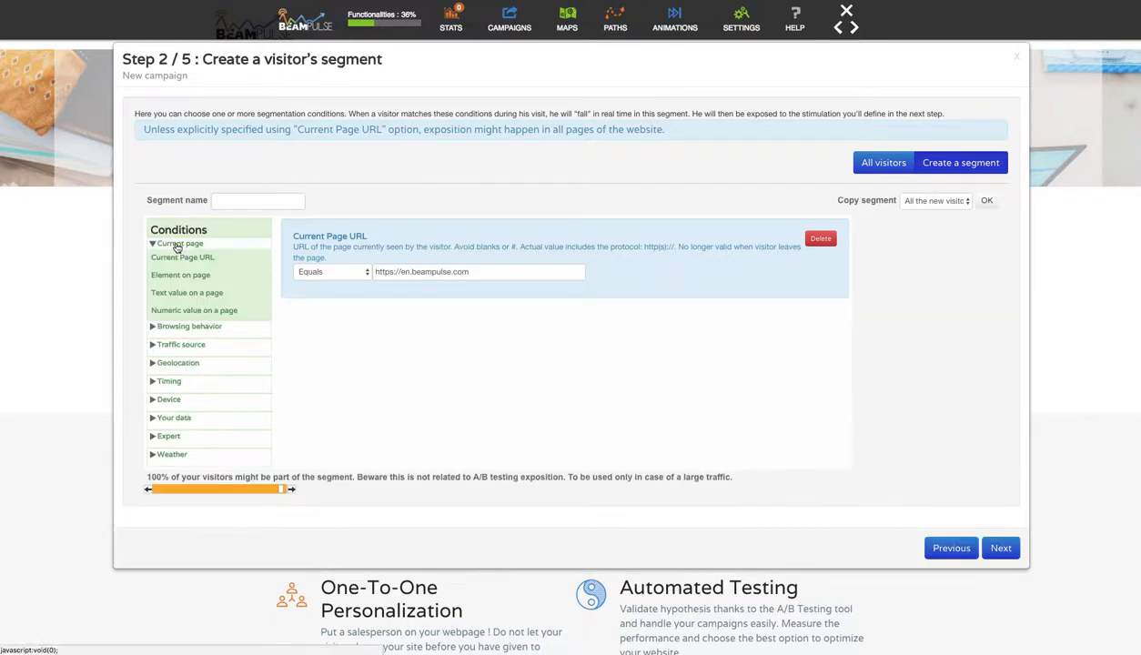
click(178, 245)
click(179, 354)
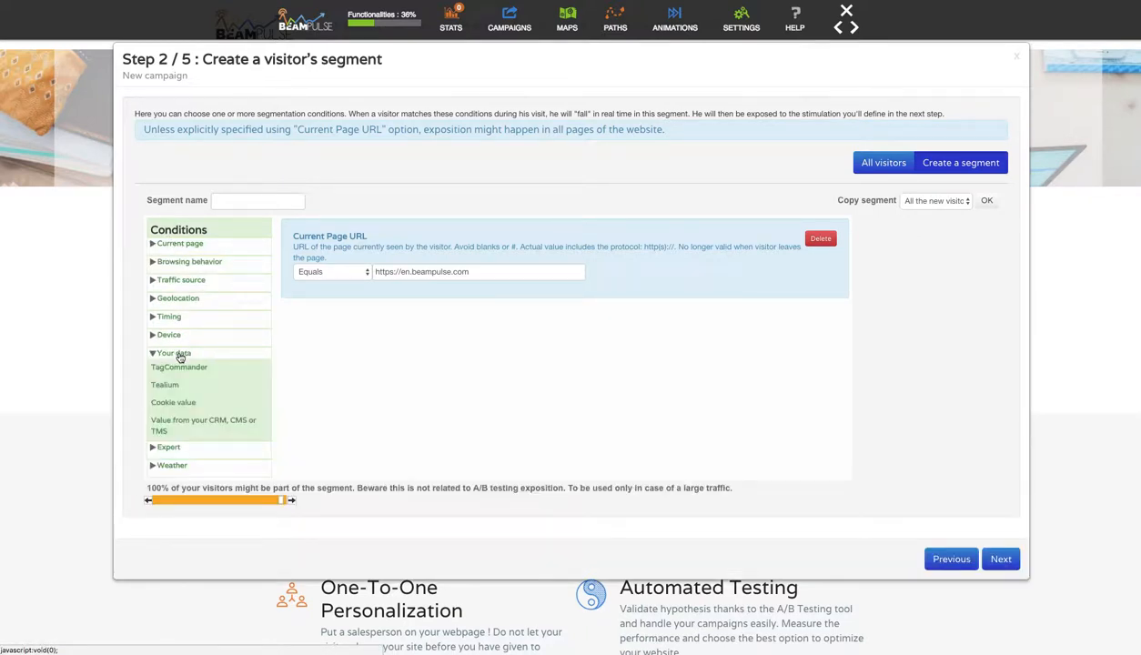
click(180, 355)
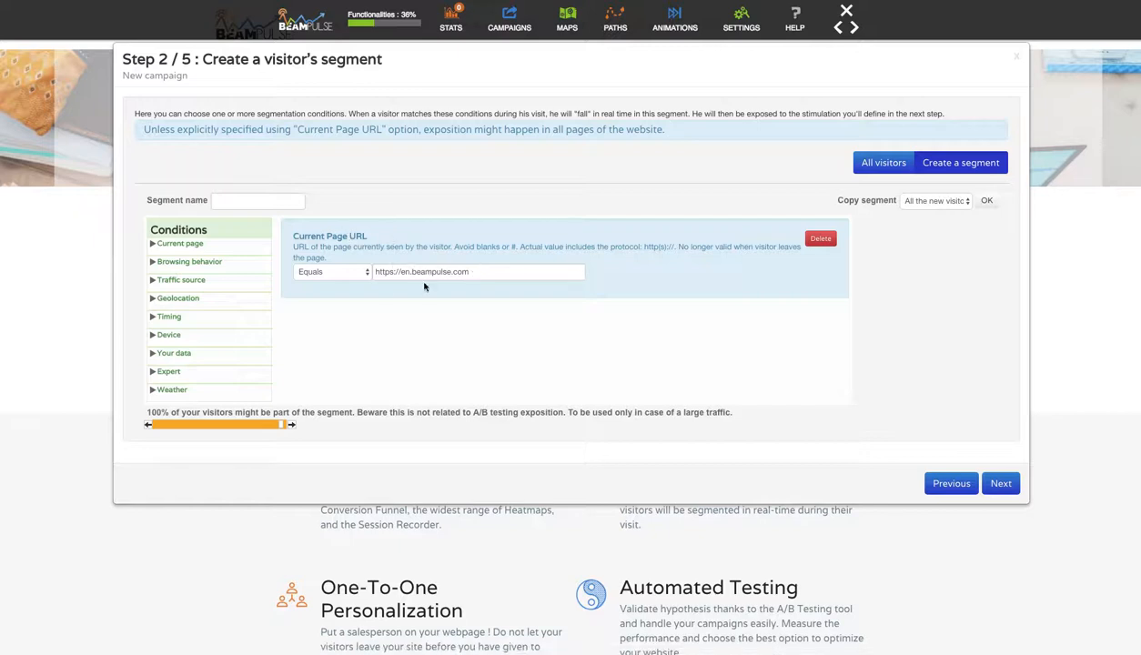
- Add a New/Returning visitor condition equal to Returning visitor, joined by AND to the page URL condition, and continue to the action choice
click(189, 262)
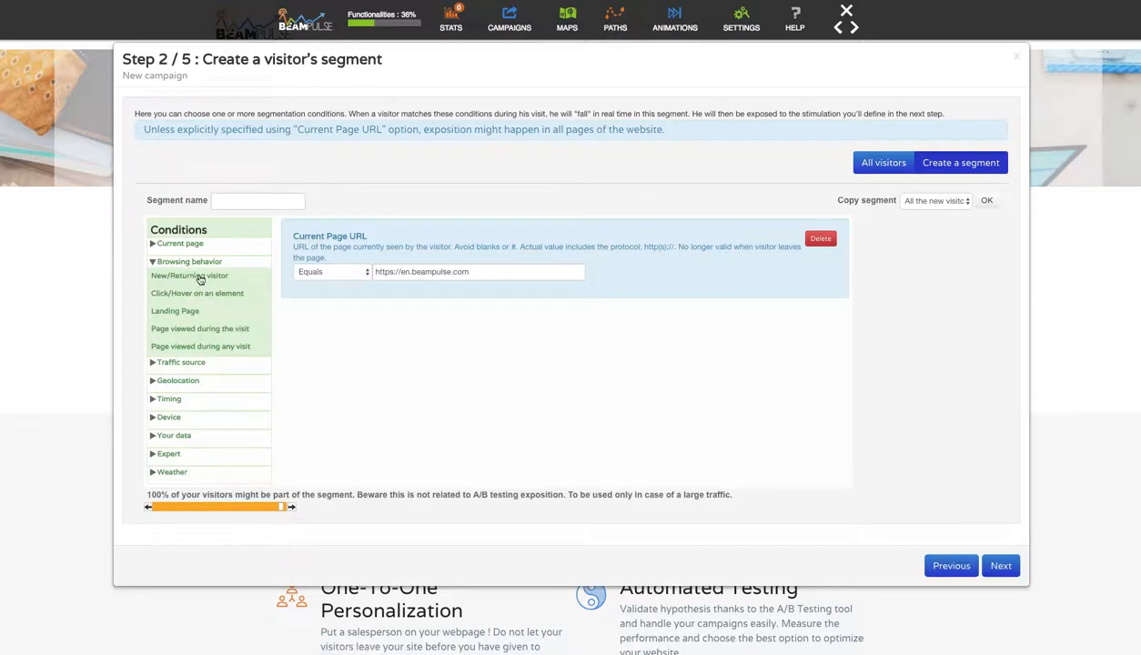
click(200, 277)
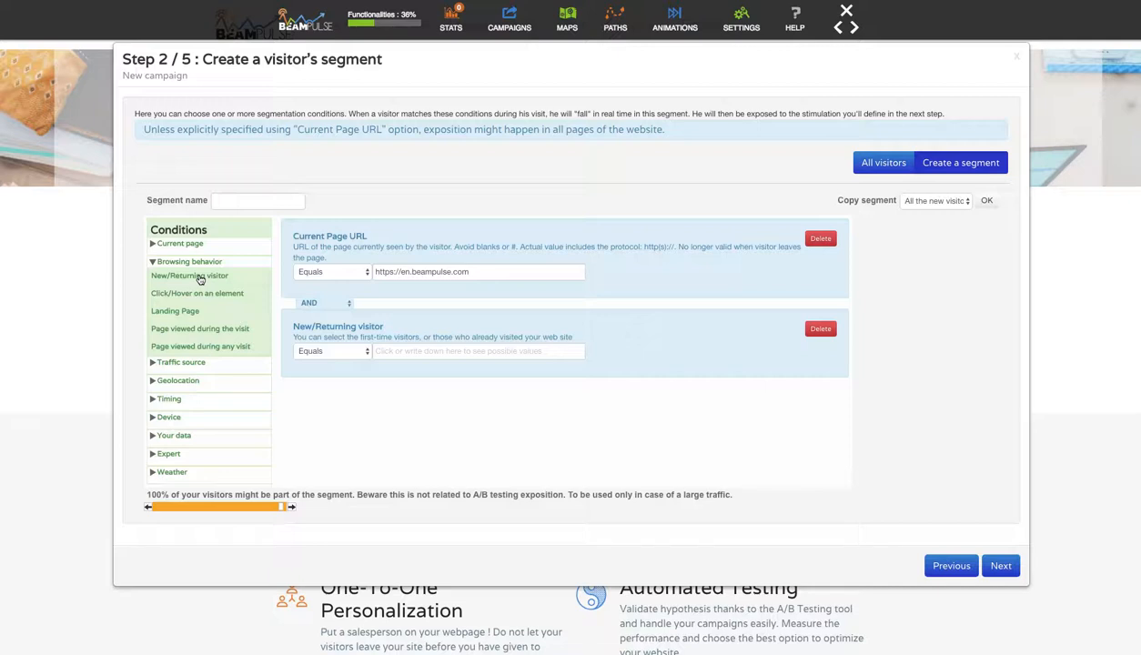
click(423, 351)
click(406, 160)
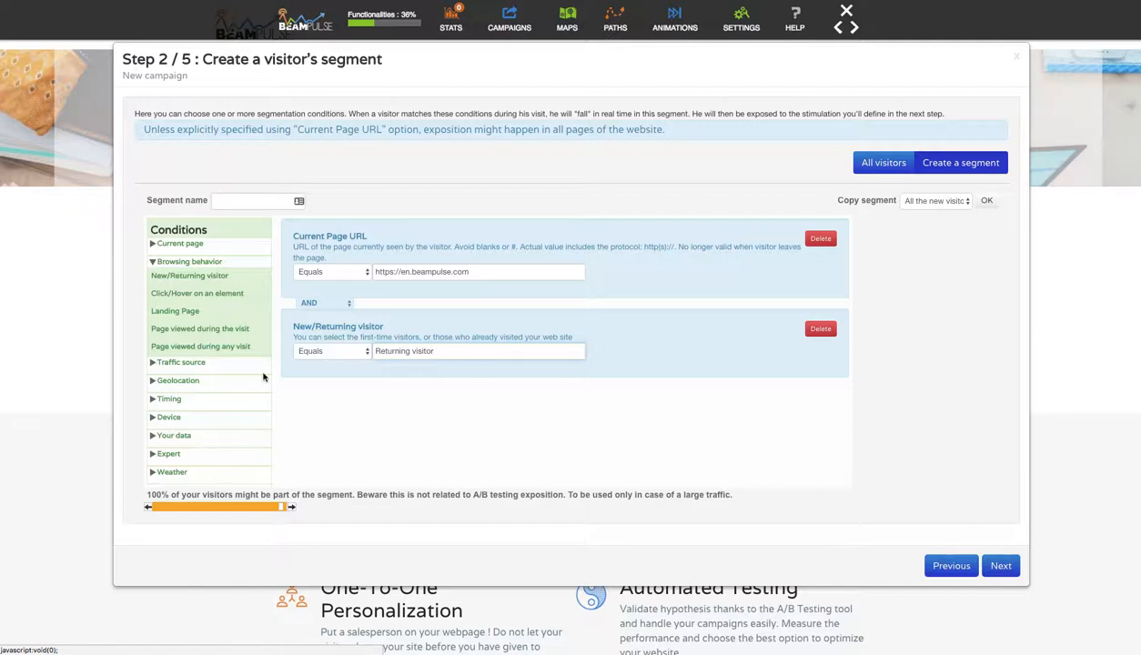
click(346, 304)
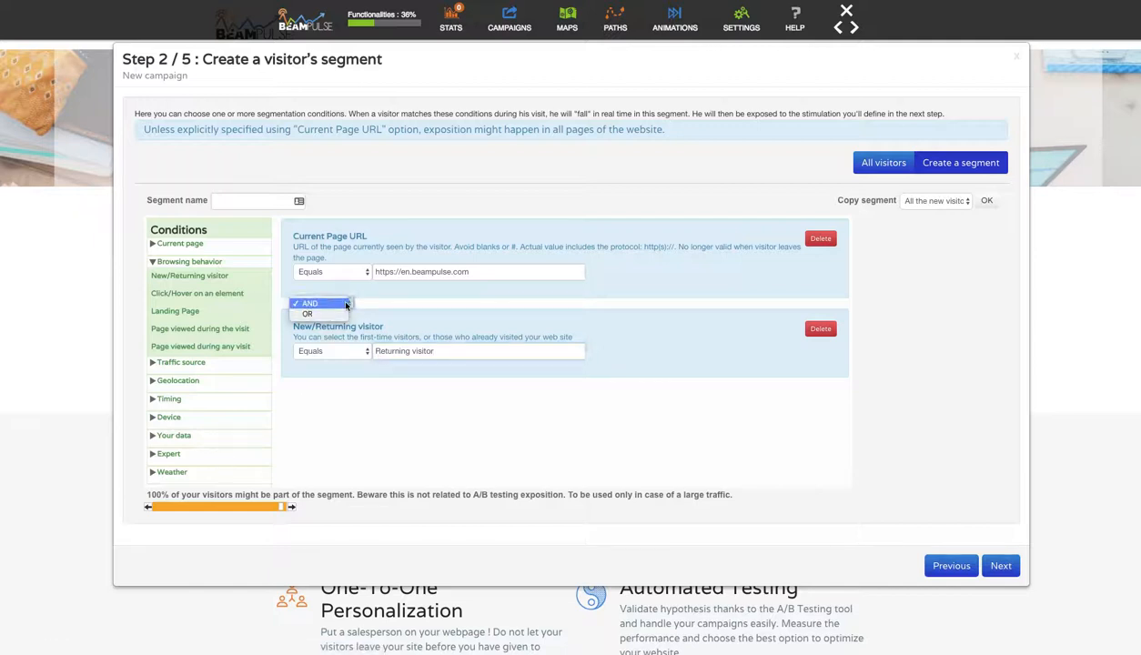
click(739, 417)
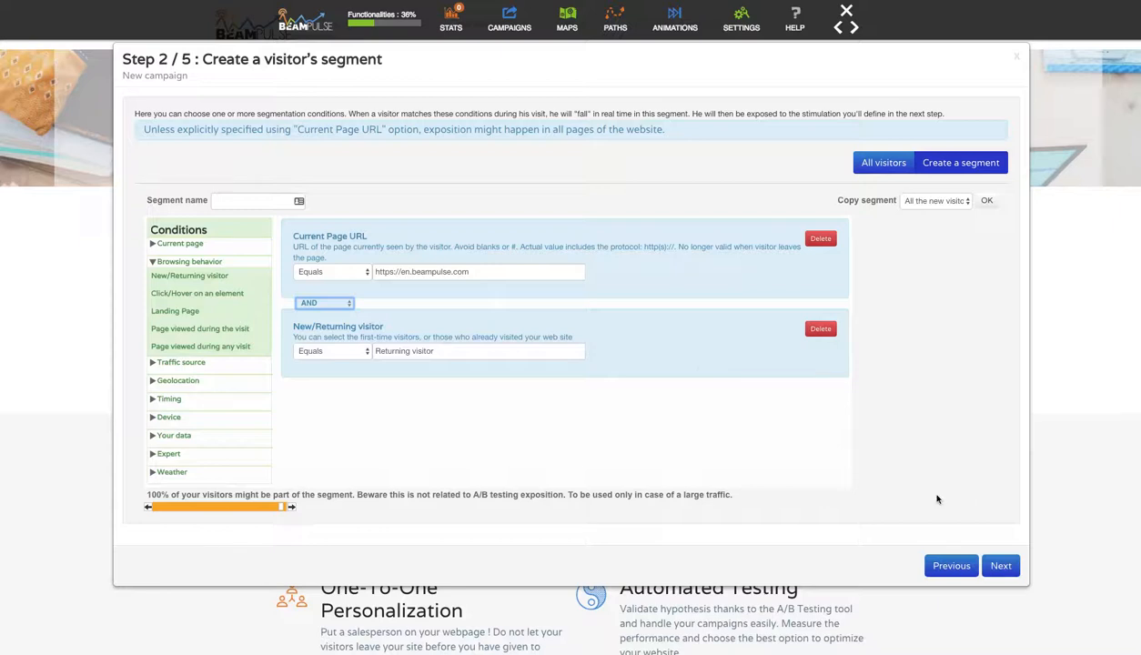
click(1001, 566)
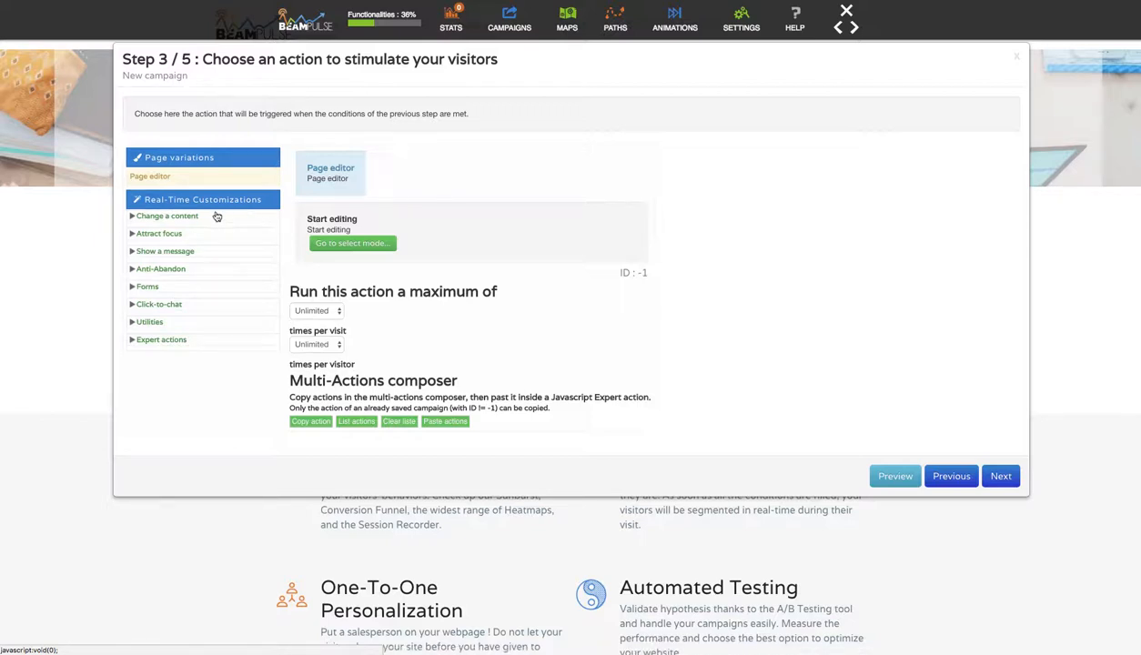
- Choose the Anti-Abandon Exit Pop-up action and replace the pop-up's title with "Already leaving?"
click(166, 268)
click(157, 285)
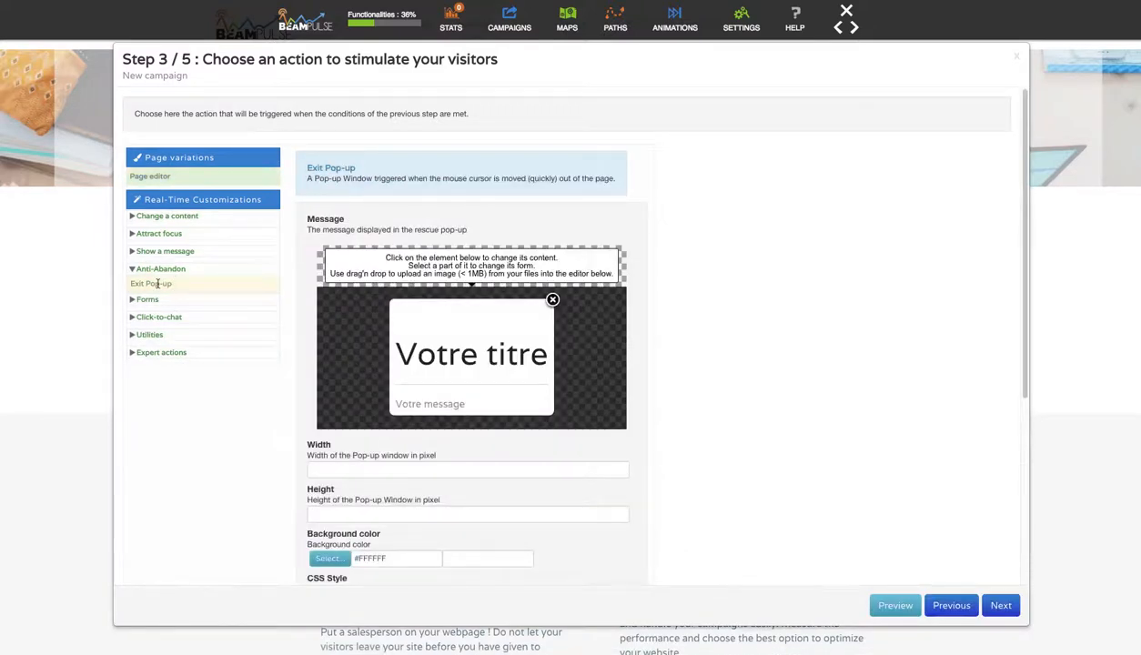
click(496, 357)
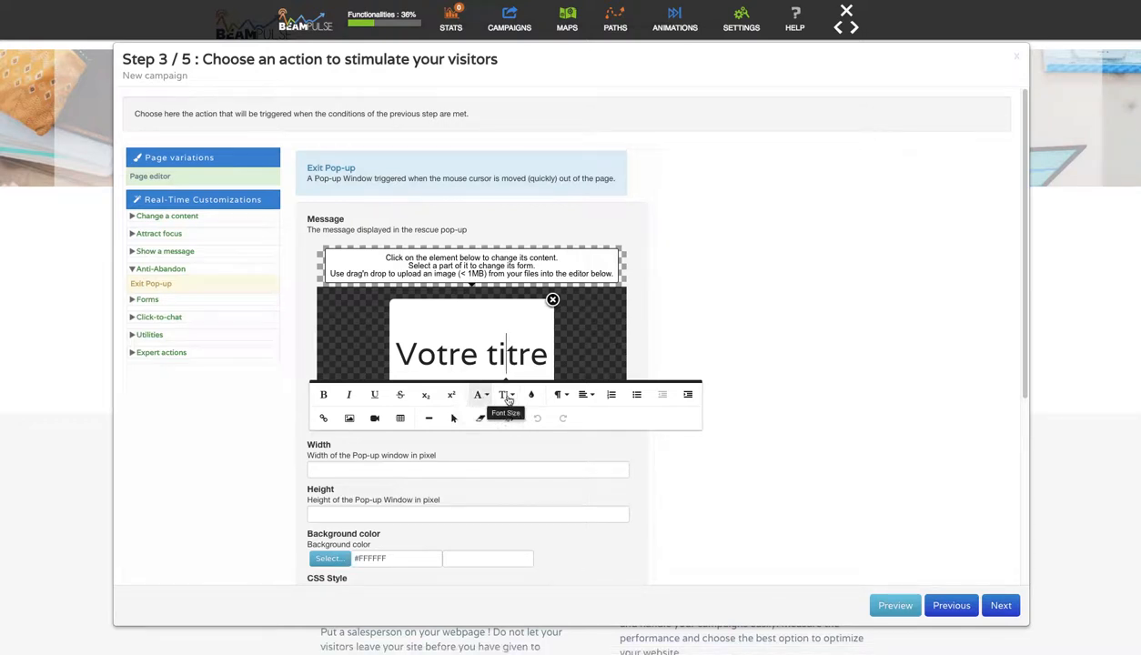
drag(544, 355, 397, 355)
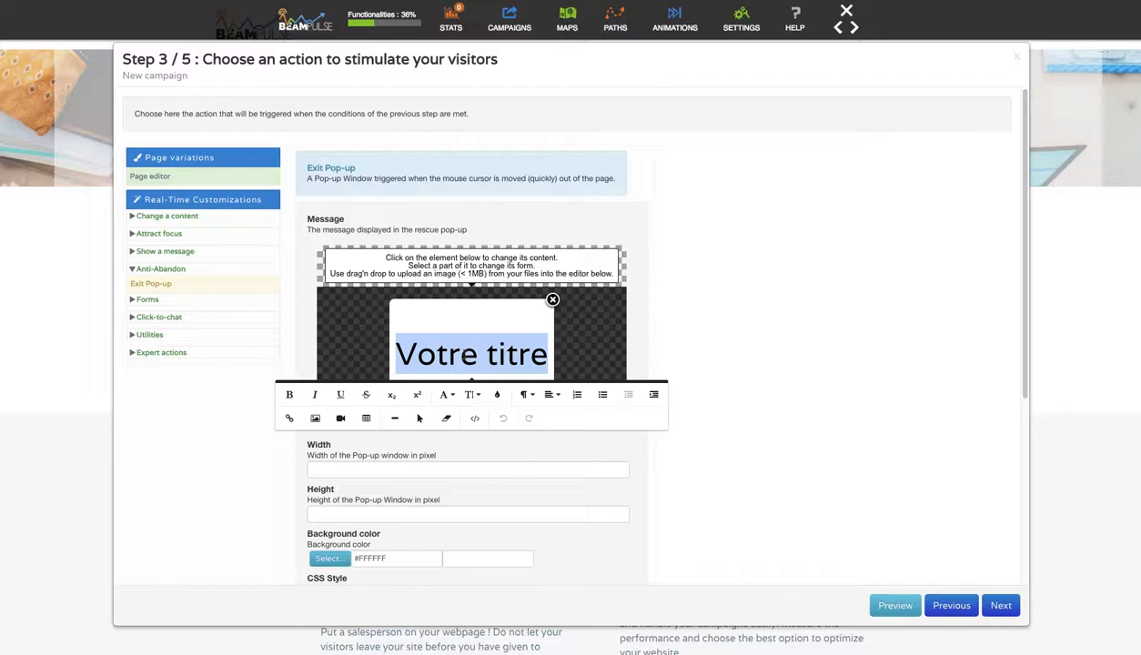
text(Al)
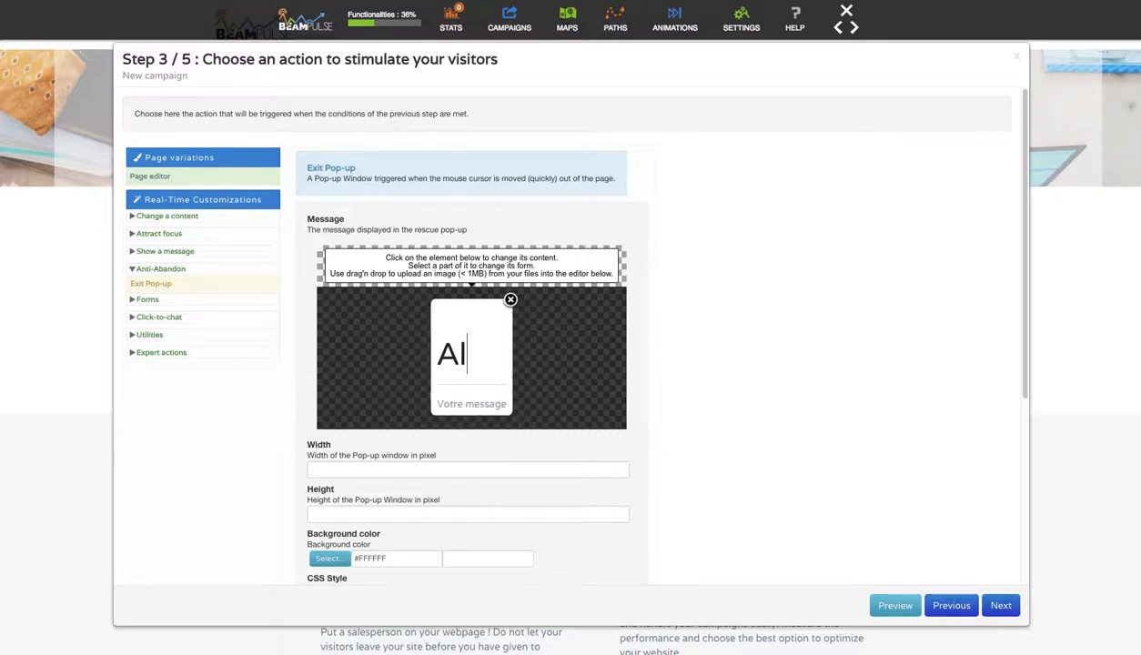
text(ready leaving?)
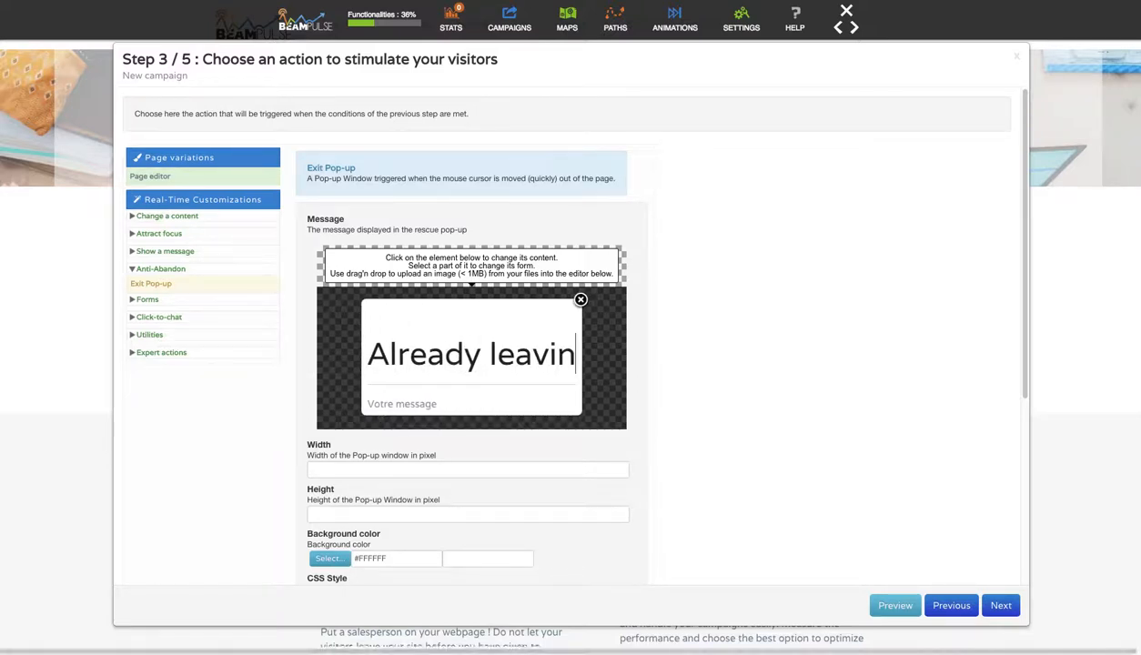
- Replace the pop-up's message with "Let's talk about your project first!" and centre it
click(373, 403)
drag(419, 403, 349, 404)
key(BackSpace)
text(Let)
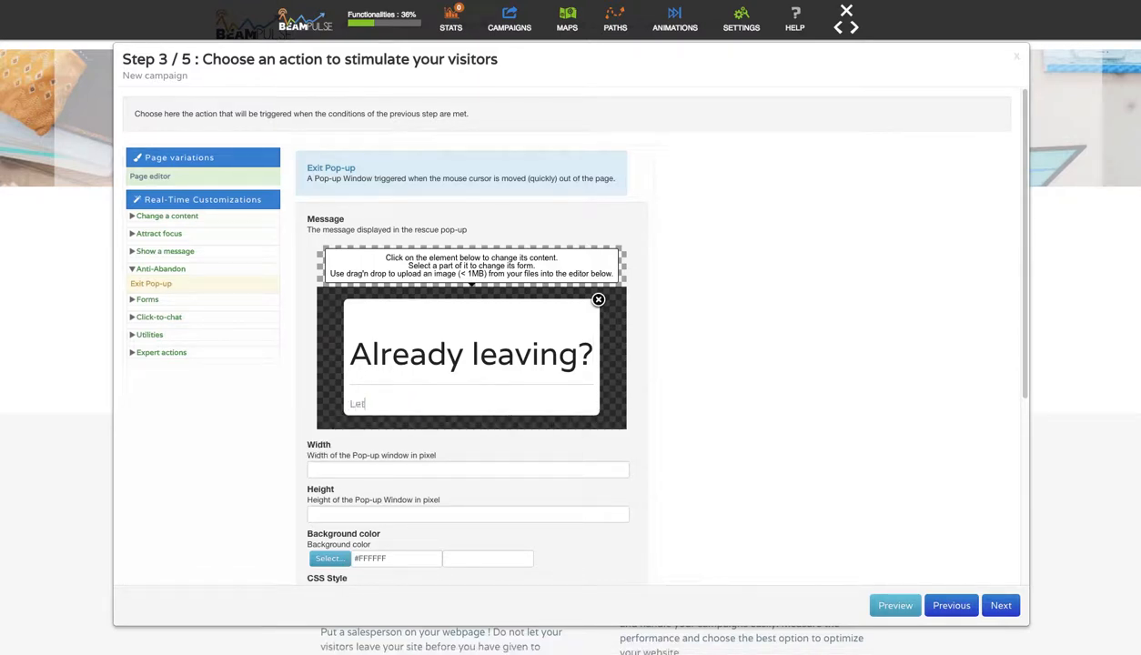
text('s talk about your projec)
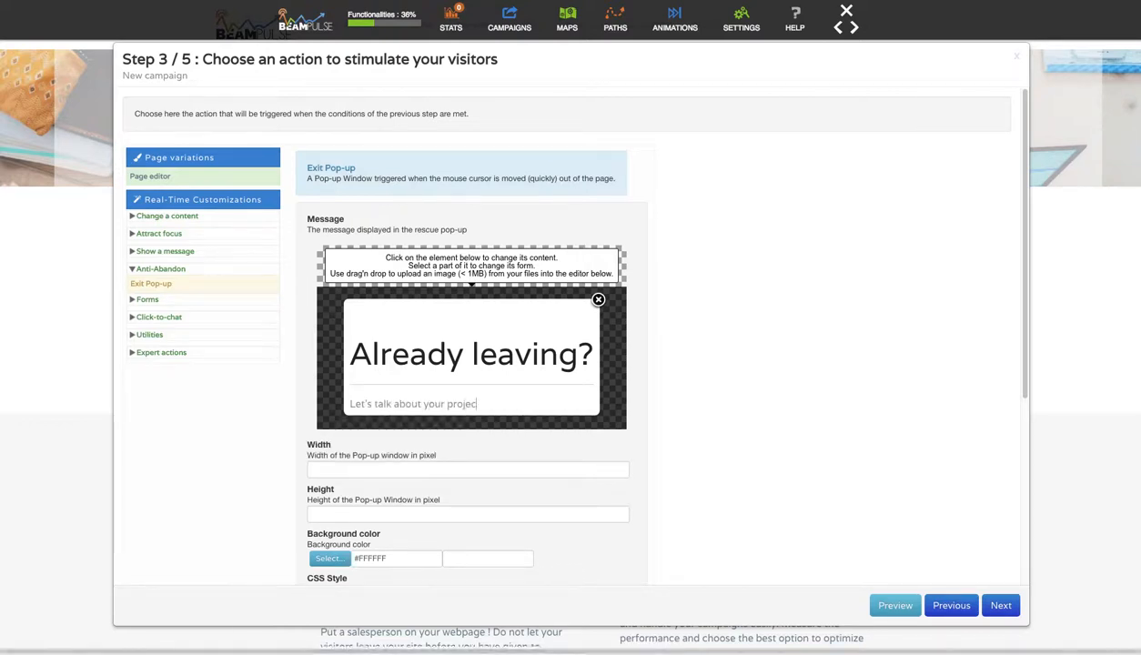
text(t first!)
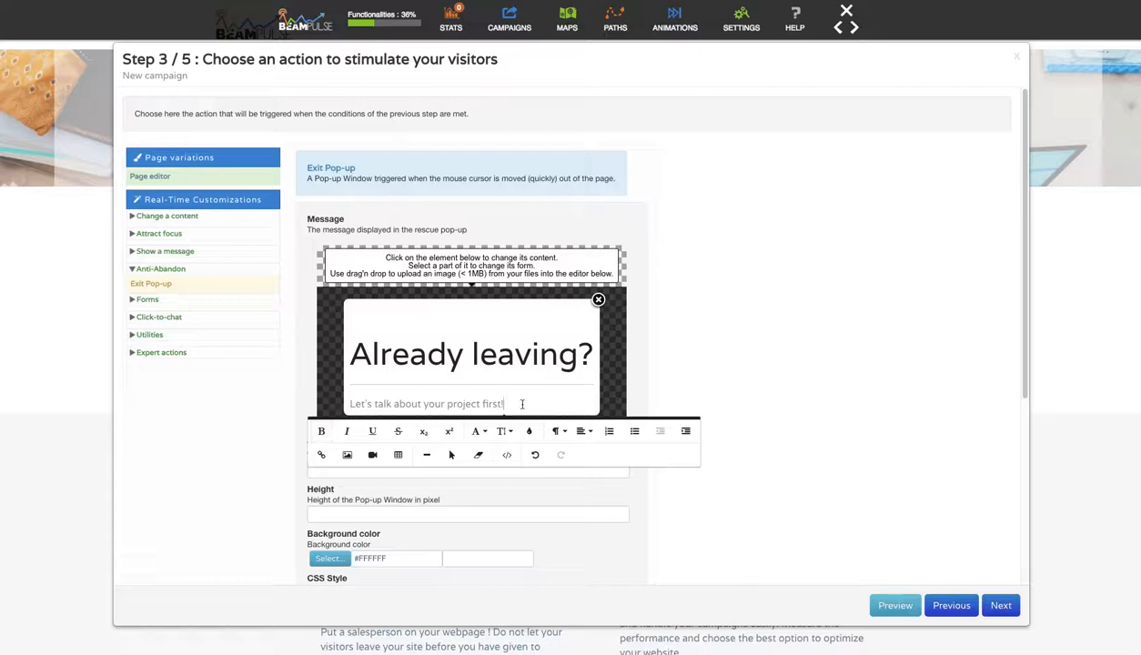
drag(510, 403, 345, 403)
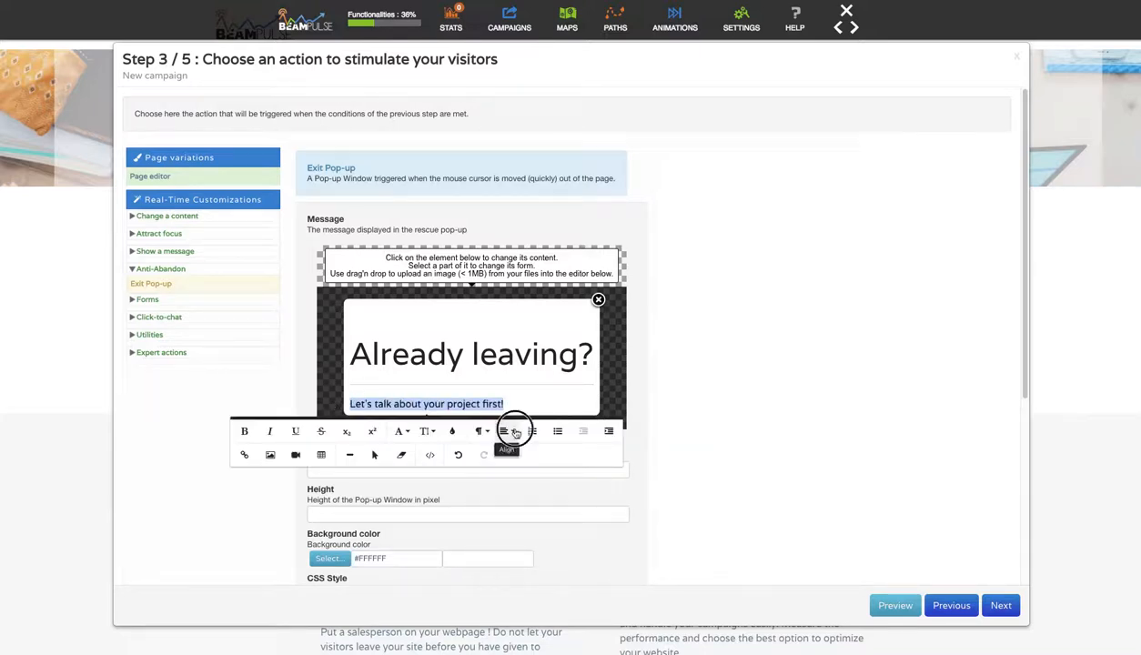
click(506, 431)
click(515, 470)
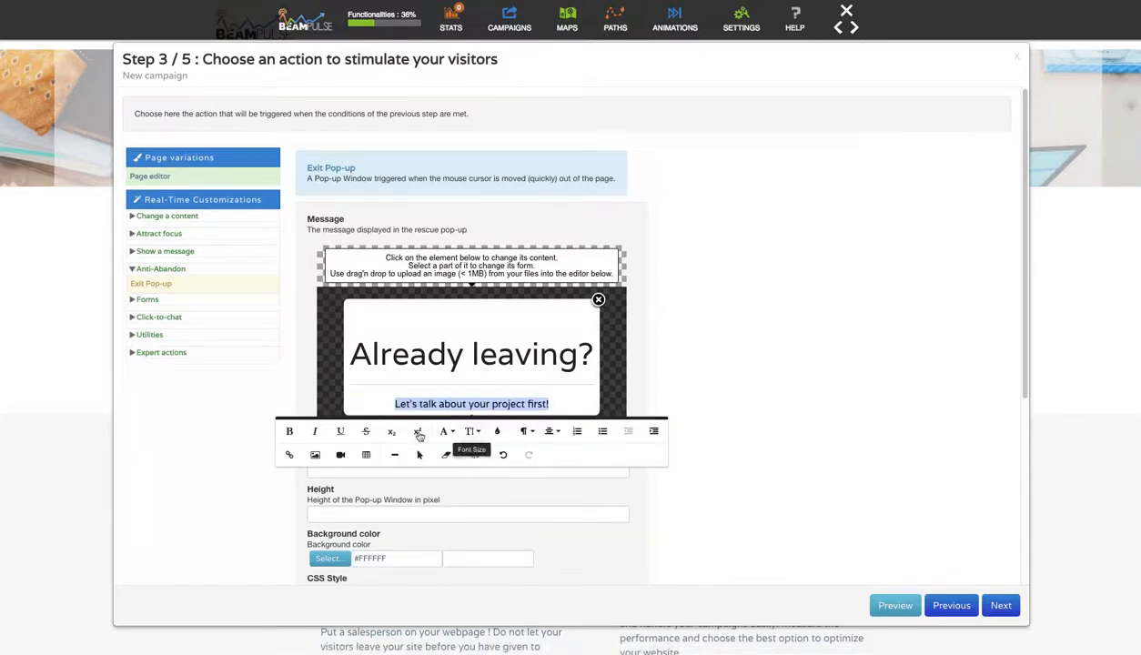
click(290, 455)
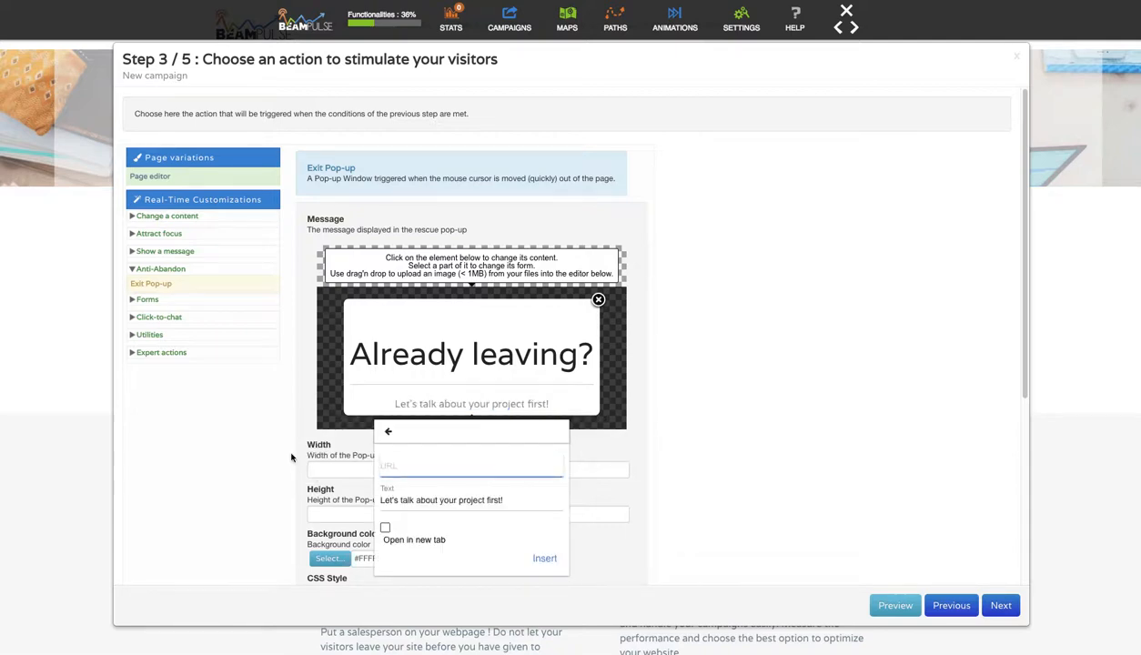
text(http)
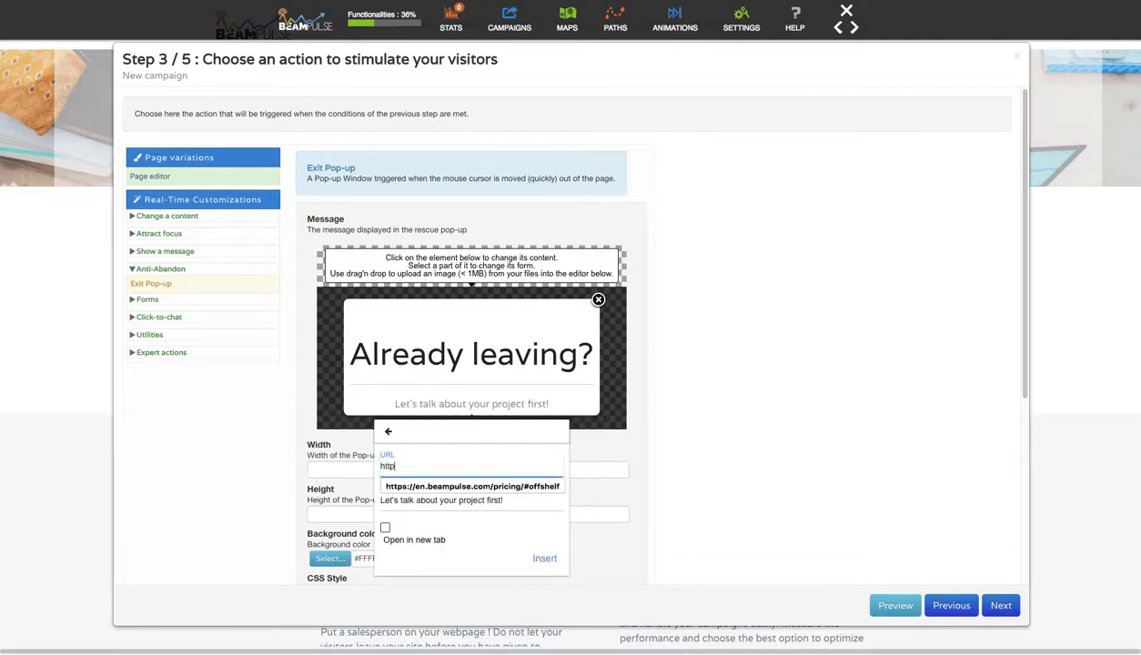
text(s://en.beampulse)
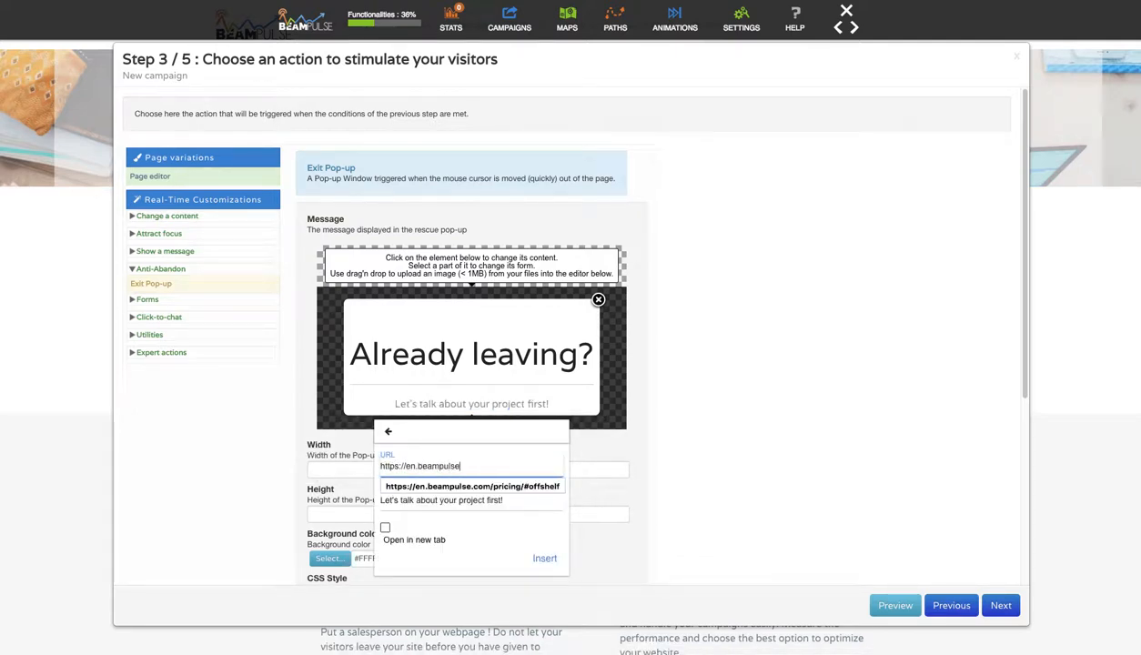
text(.com/contact)
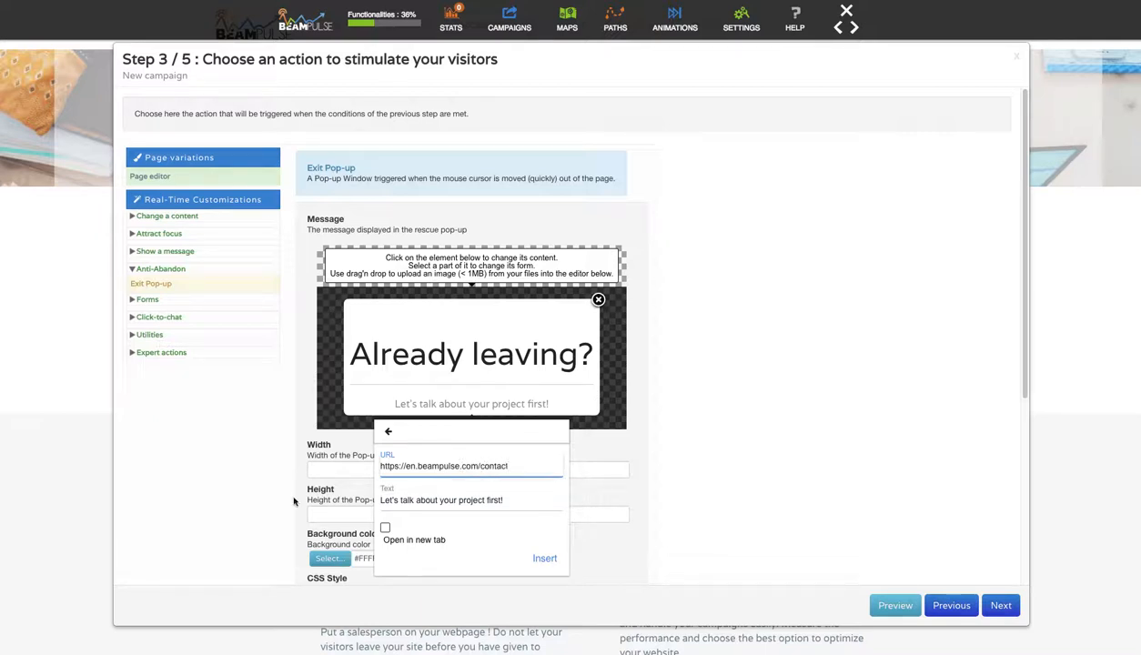
click(385, 529)
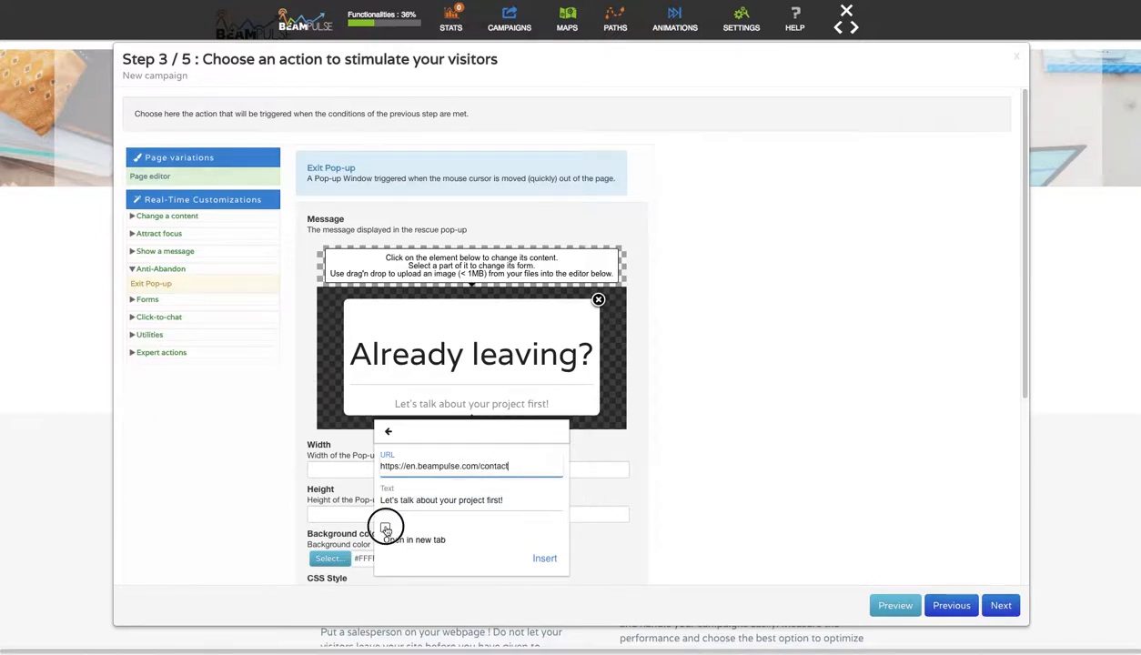
click(544, 558)
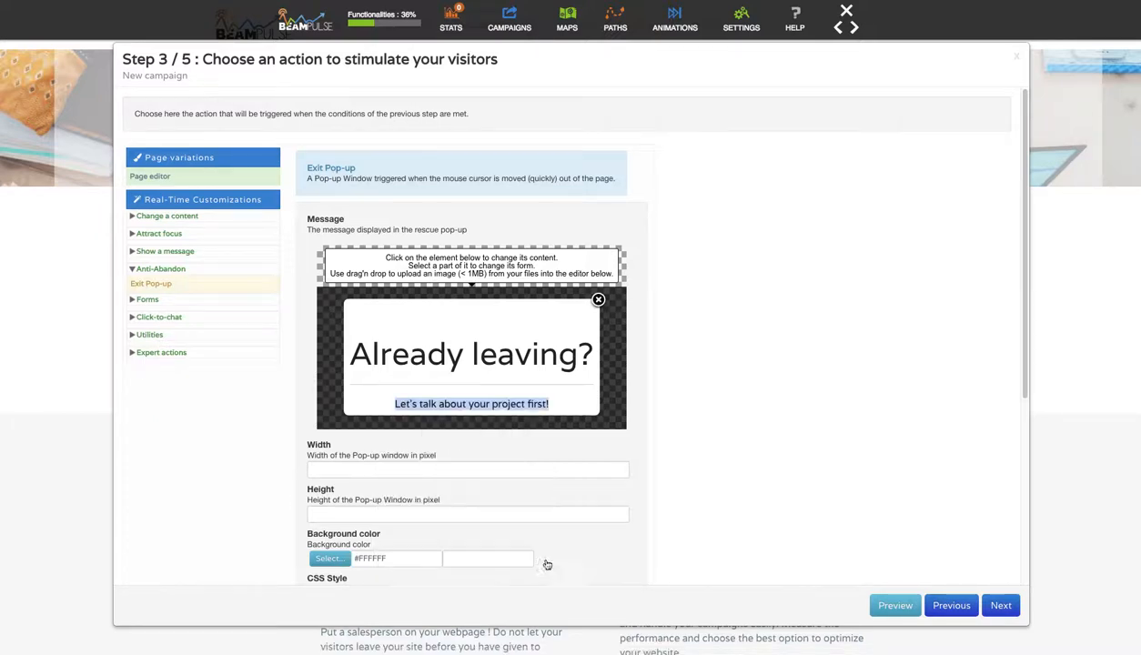
- Format the pop-up's title "Already leaving?" in the Impact font with red text
click(568, 373)
drag(590, 357, 347, 361)
click(446, 394)
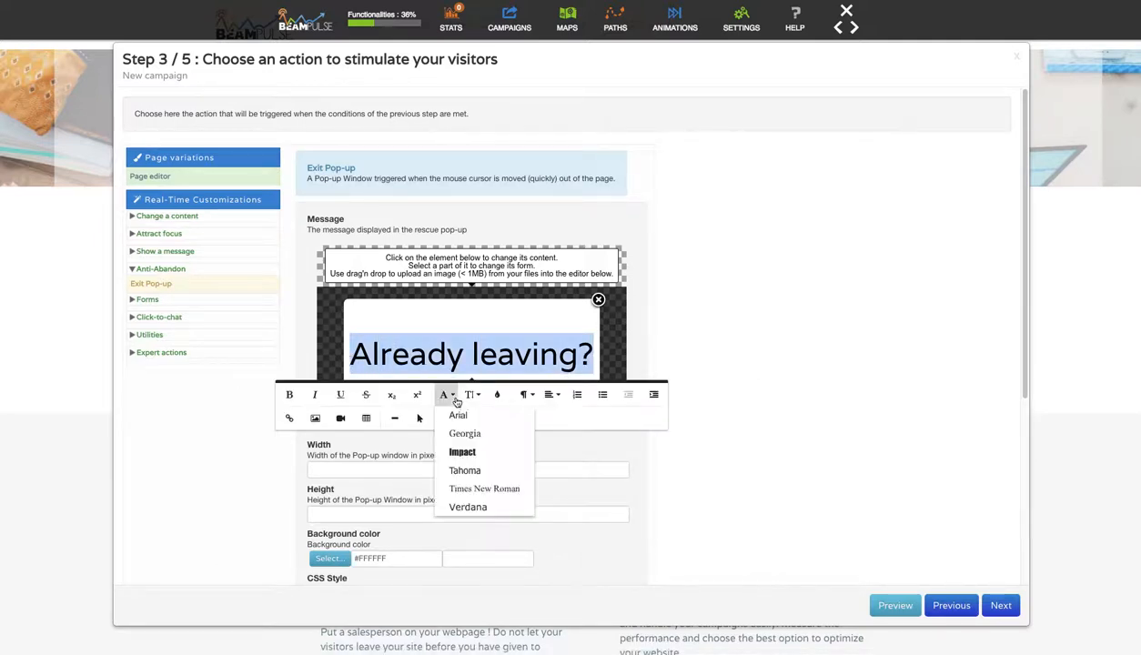
click(461, 452)
click(497, 394)
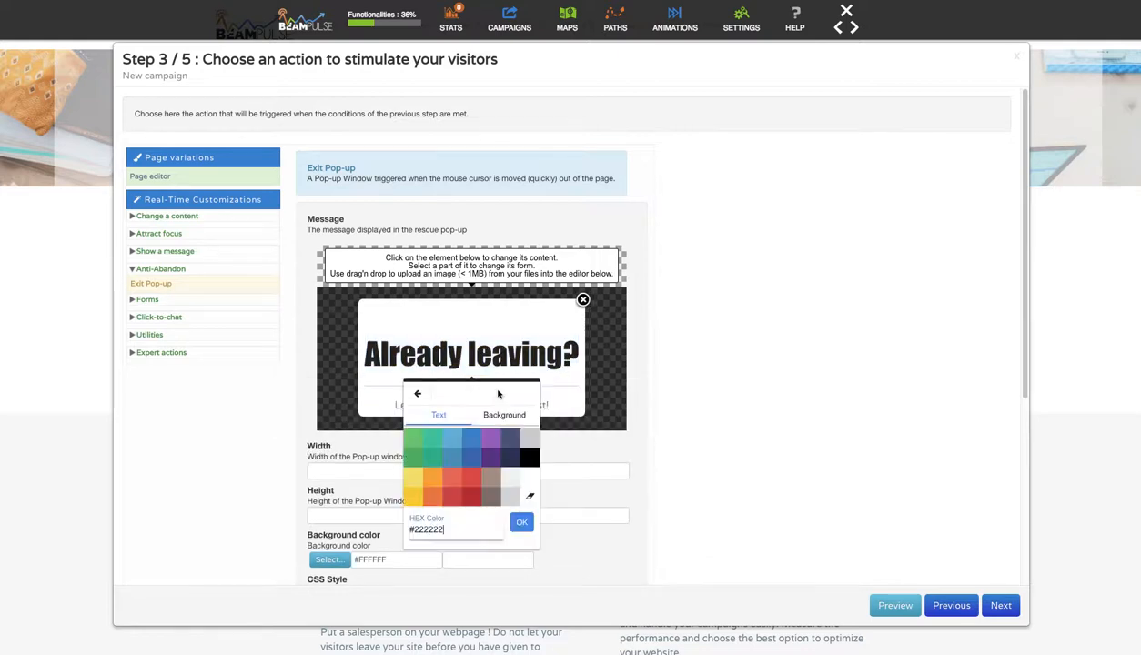
click(469, 485)
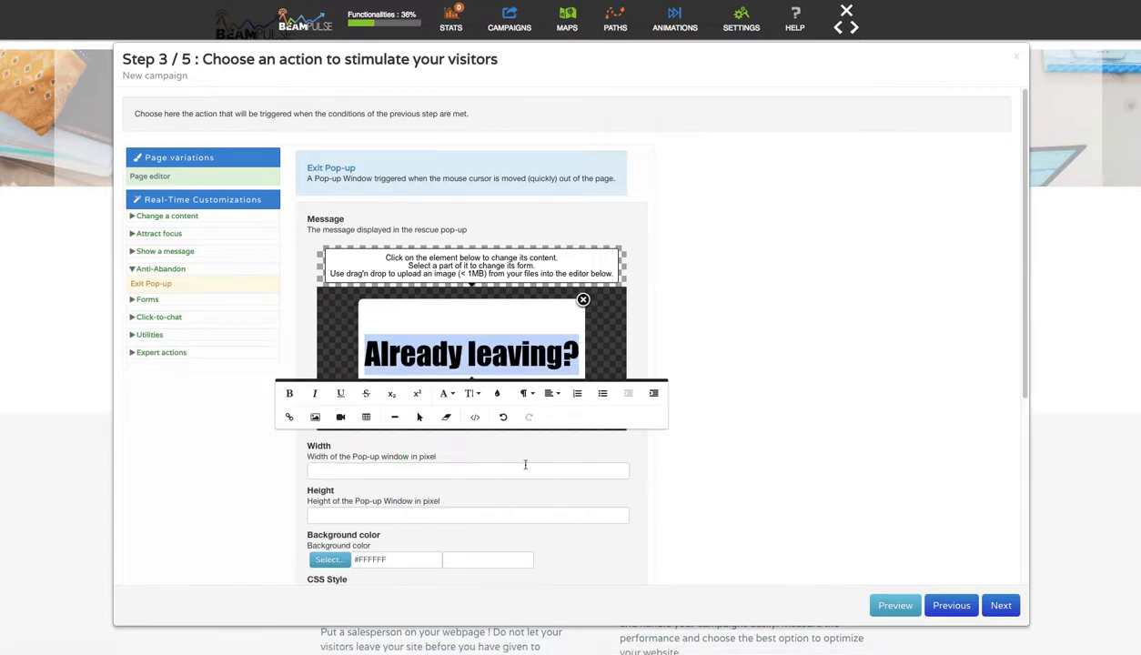
- Set the pop-up's width to 600 pixels and leave its height empty
click(525, 468)
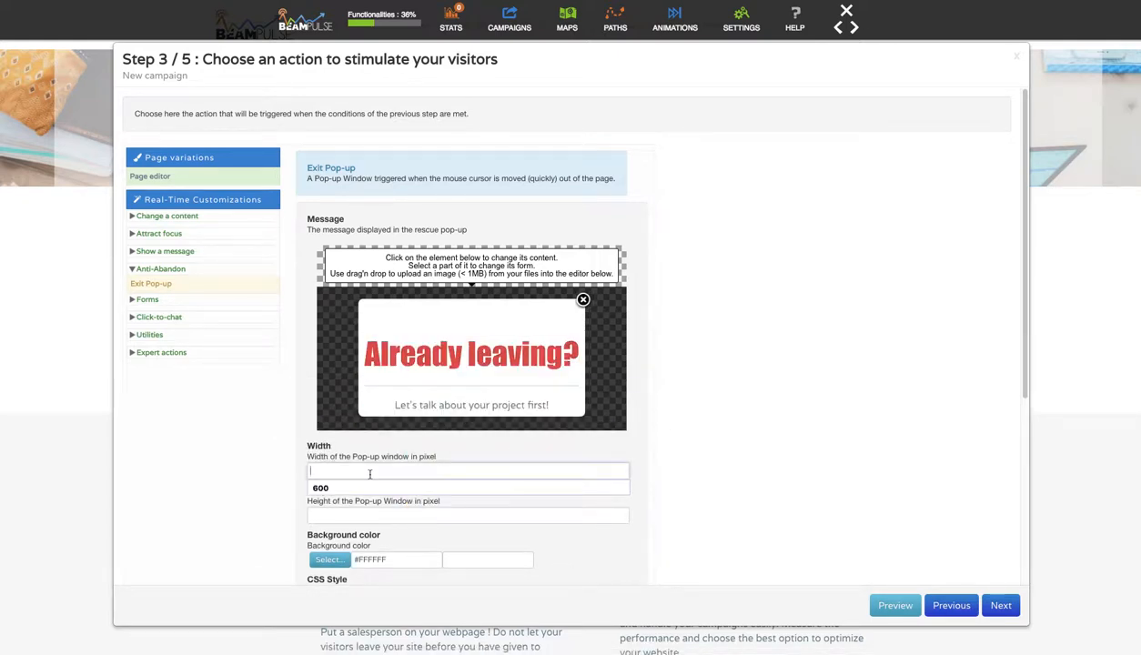
scroll(369, 473, down, 1)
click(373, 484)
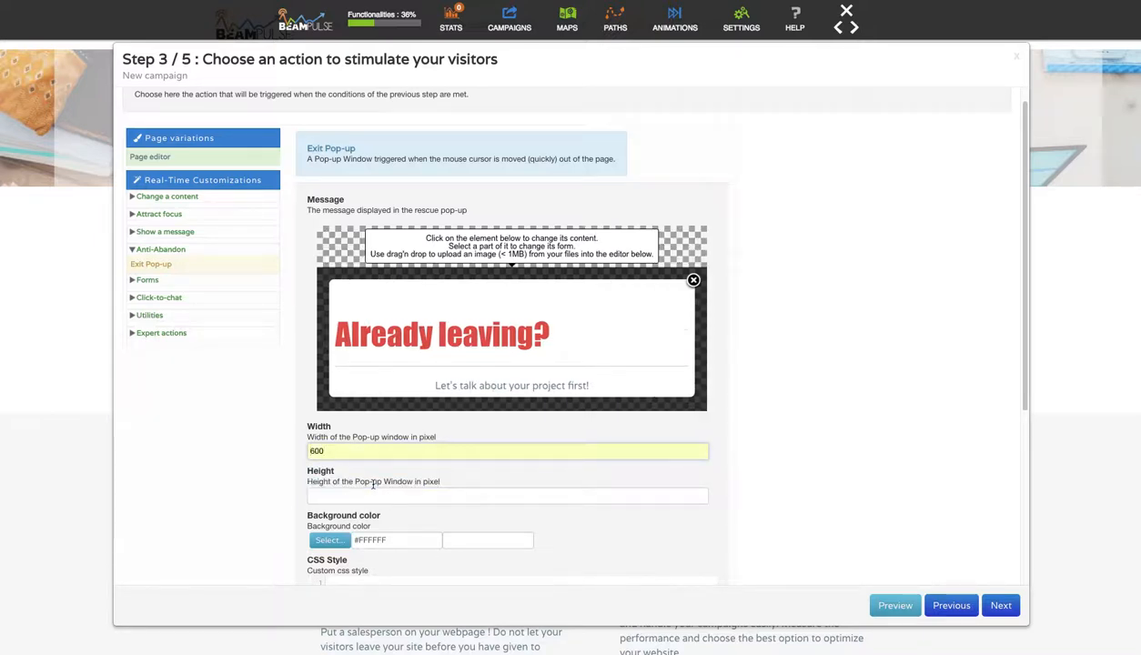
click(441, 495)
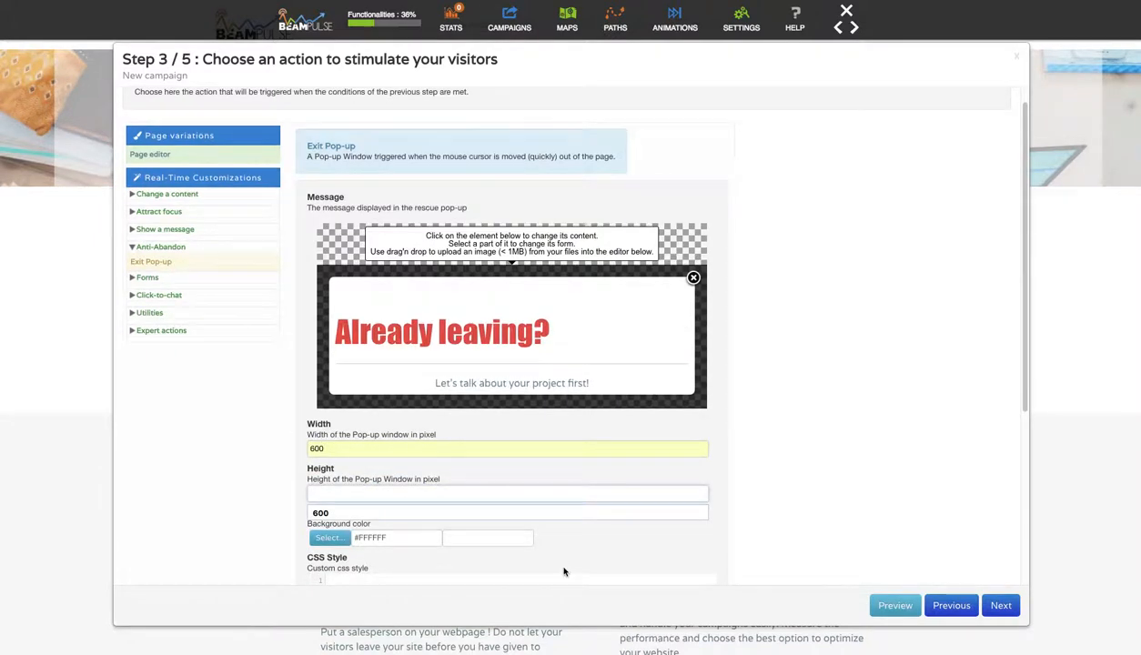
scroll(510, 564, down, 3)
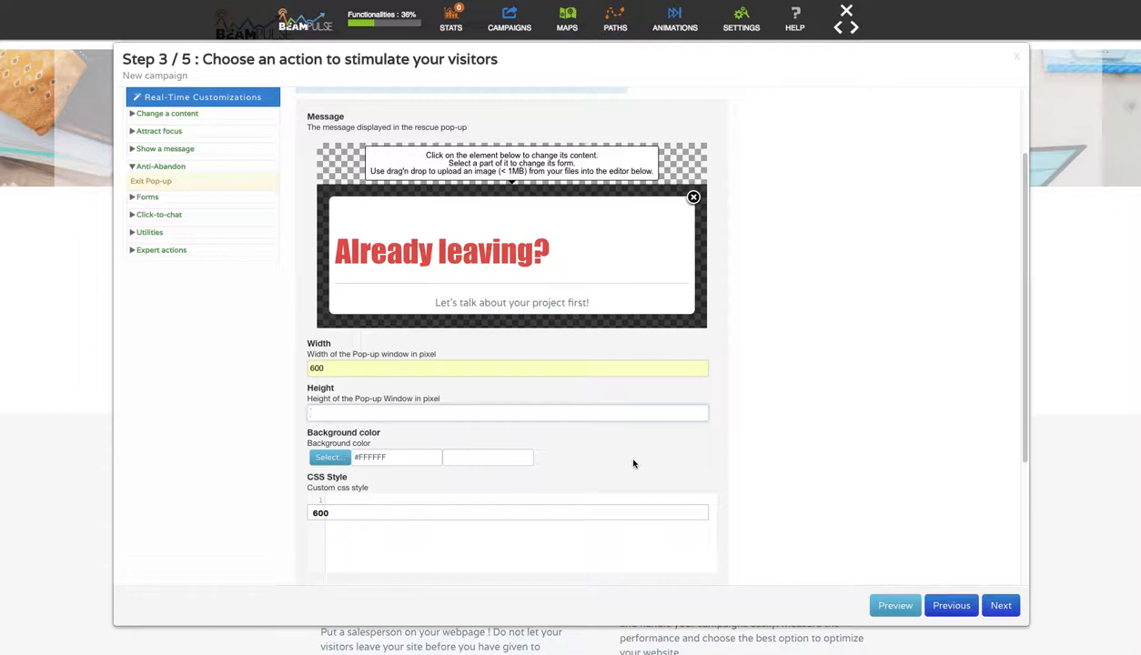
scroll(635, 503, up, 1)
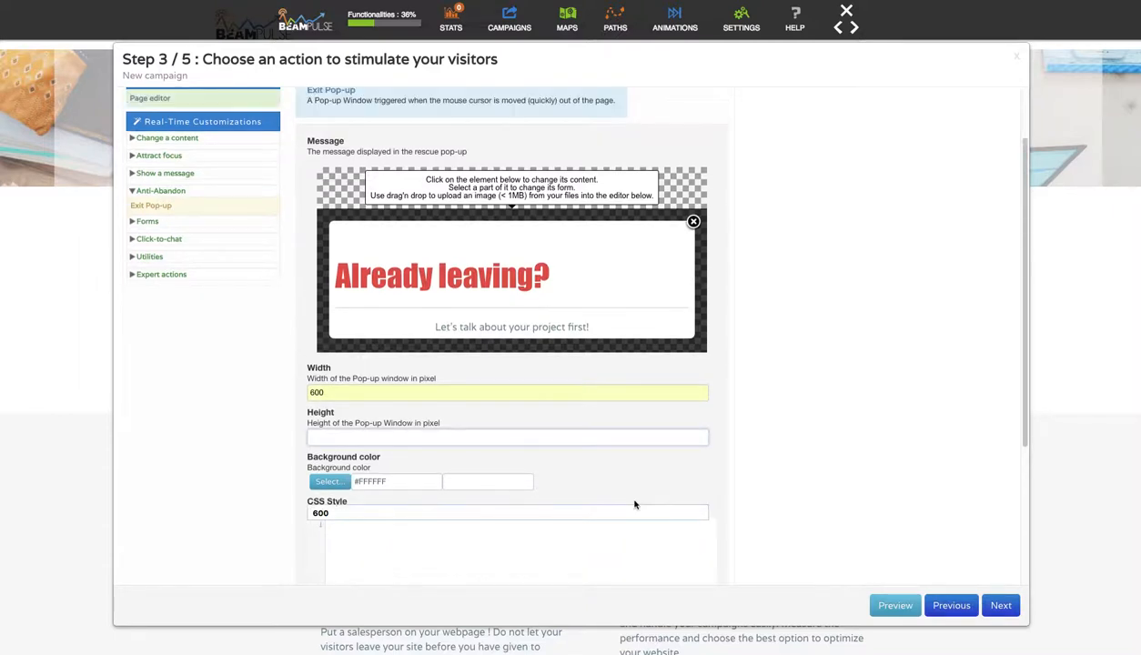
- Centre the pop-up's title, then preview the exit pop-up on the homepage and close the preview
click(570, 279)
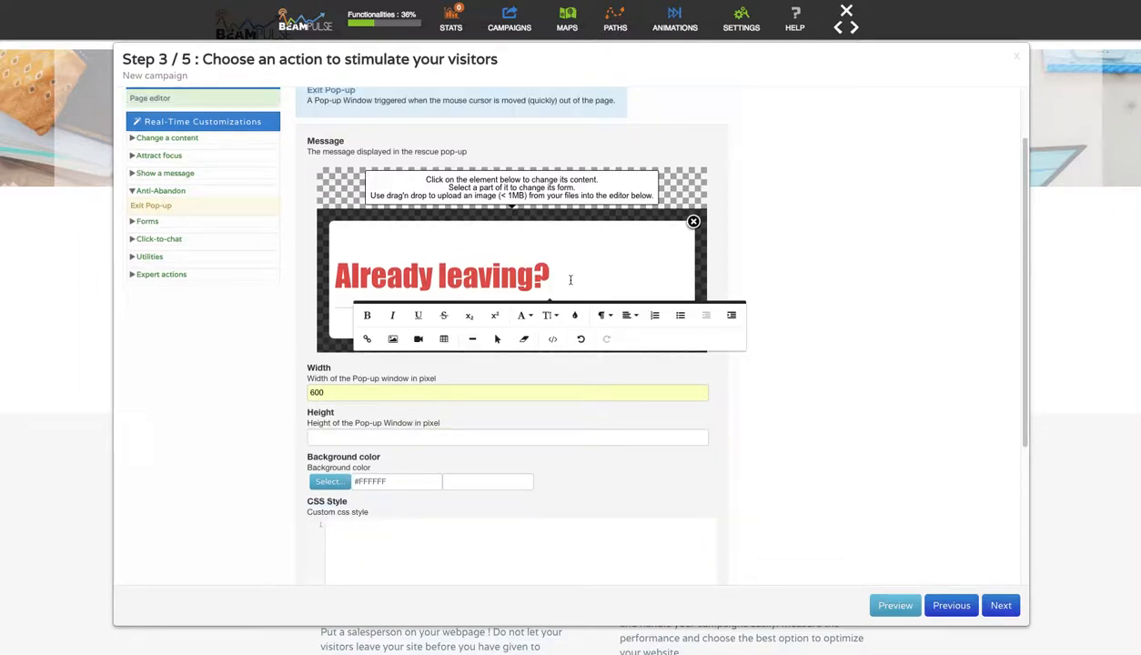
click(630, 314)
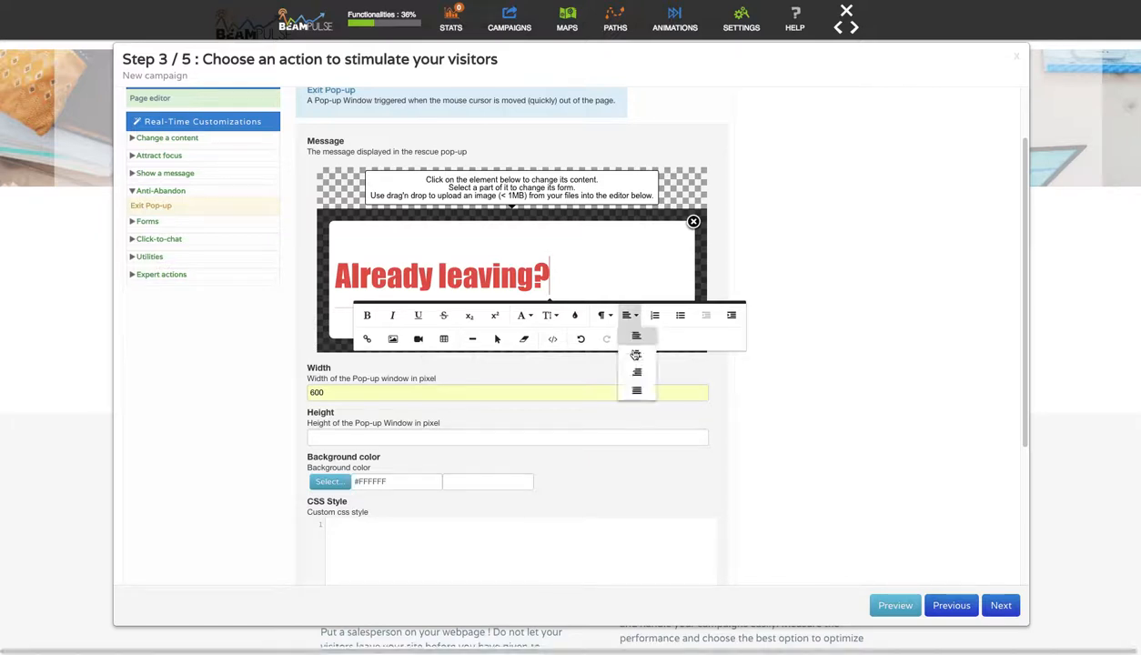
click(635, 355)
click(734, 409)
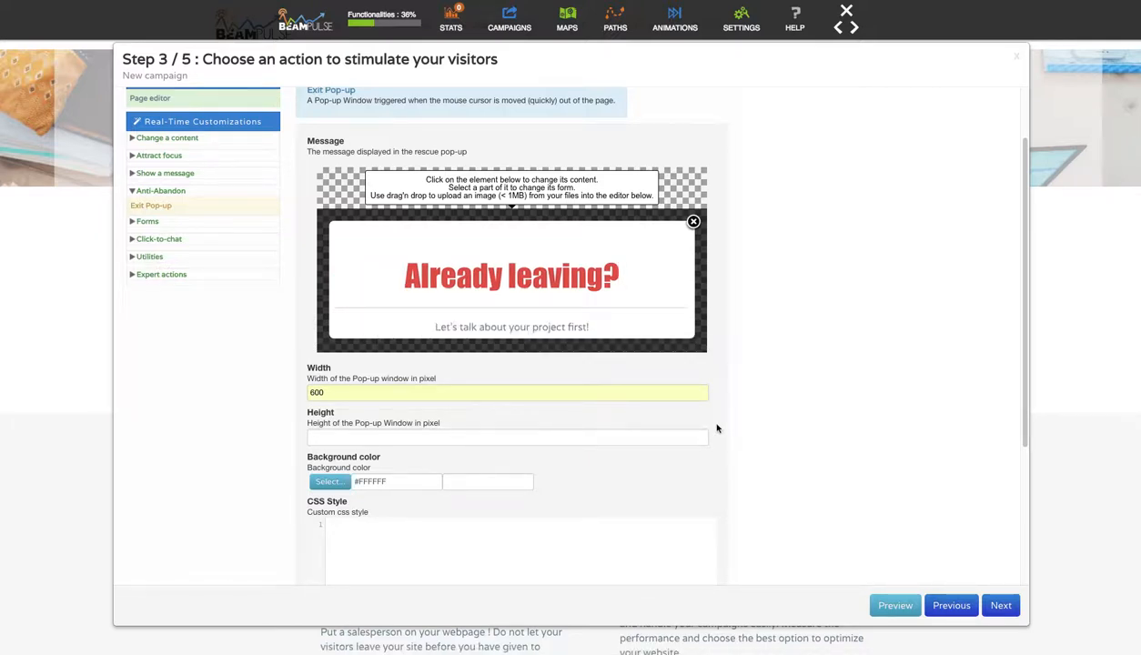
click(895, 605)
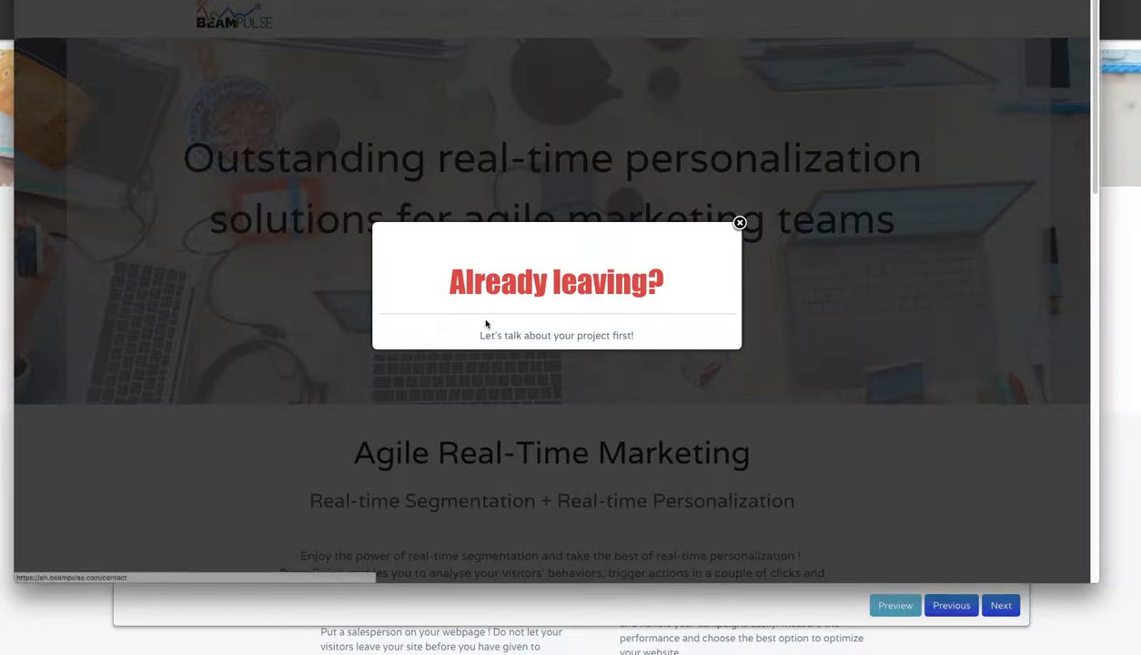
click(740, 223)
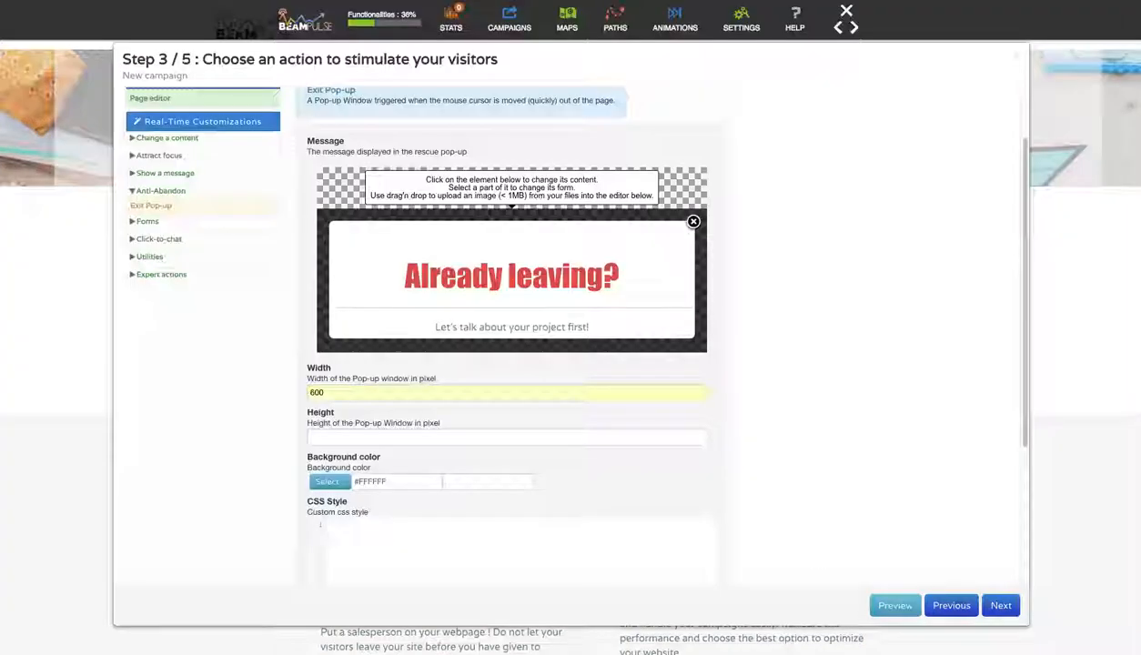
- Keep the action limited to a maximum of 1 time per visit and continue to the A/B test goal
scroll(837, 433, down, 2)
scroll(861, 426, down, 3)
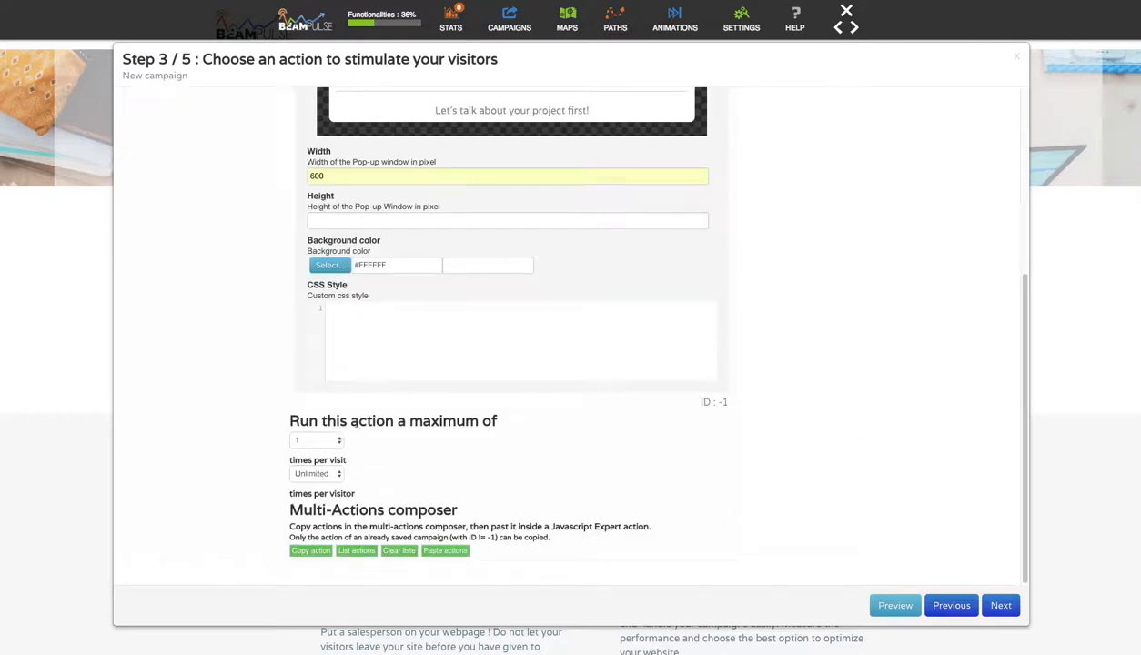
click(340, 444)
click(340, 445)
click(333, 443)
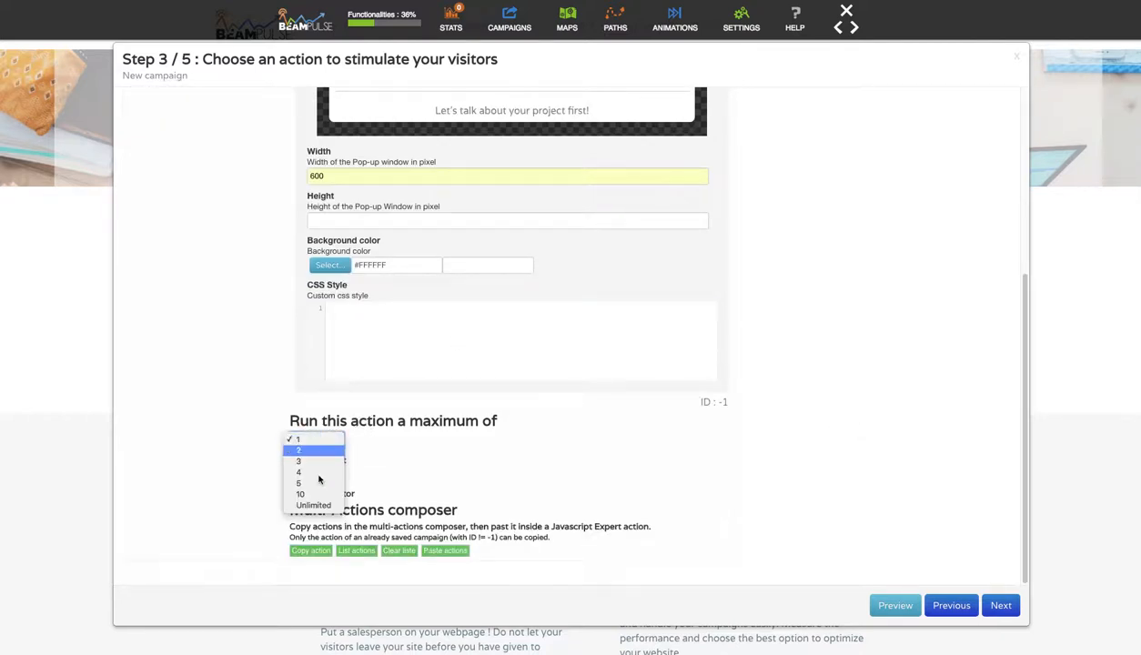
click(371, 462)
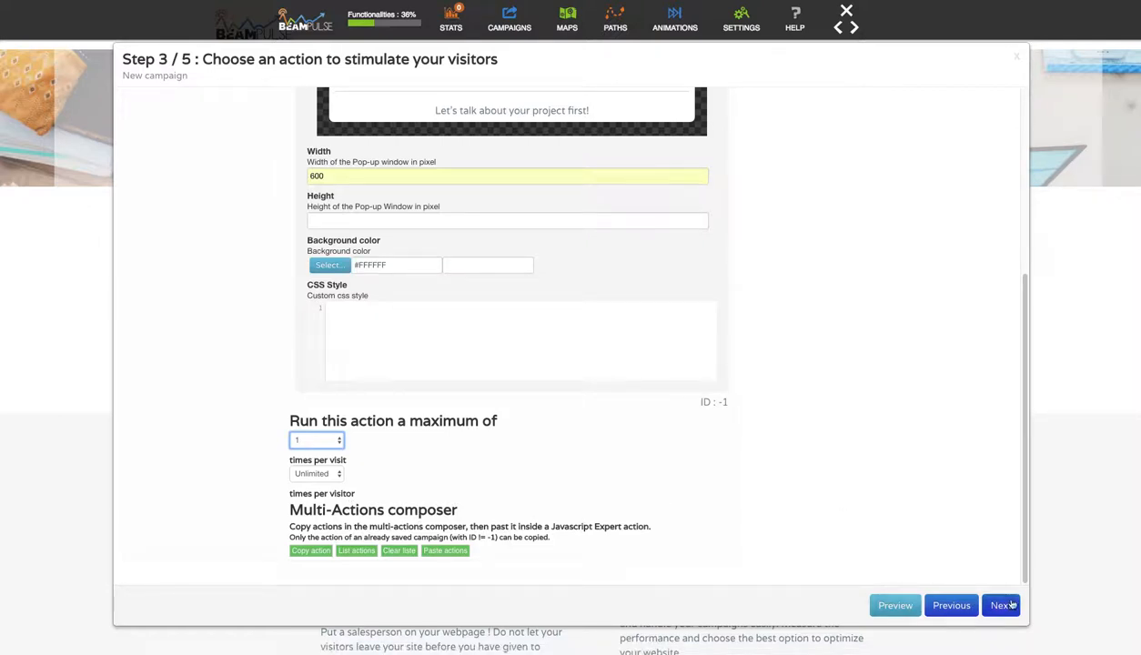
scroll(890, 473, up, 3)
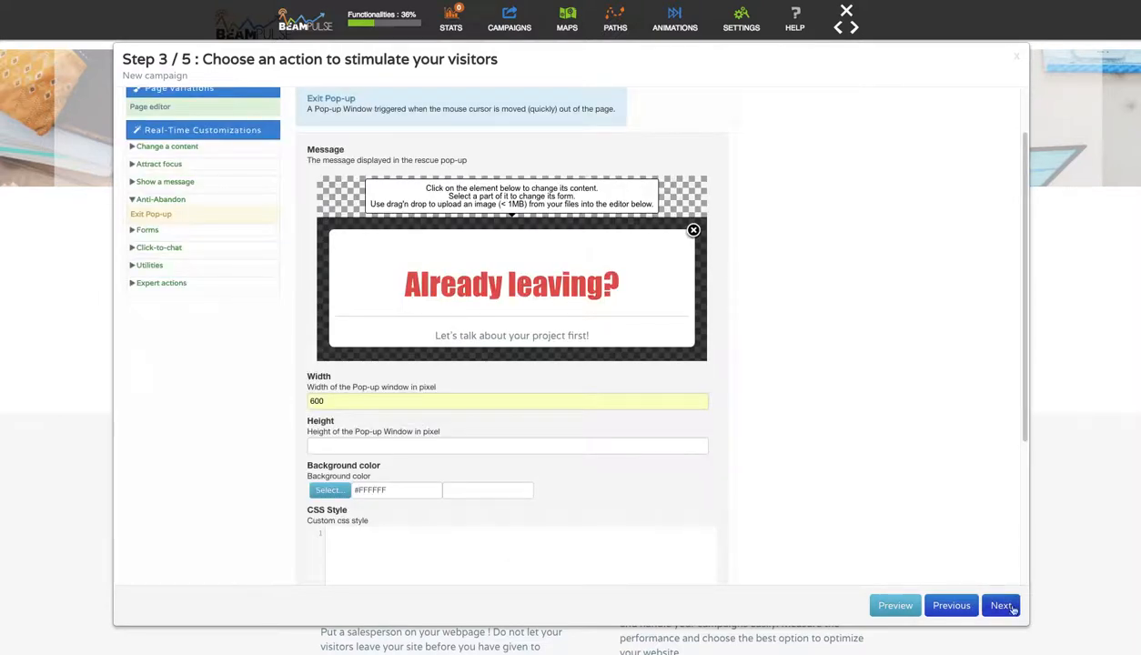
click(1001, 605)
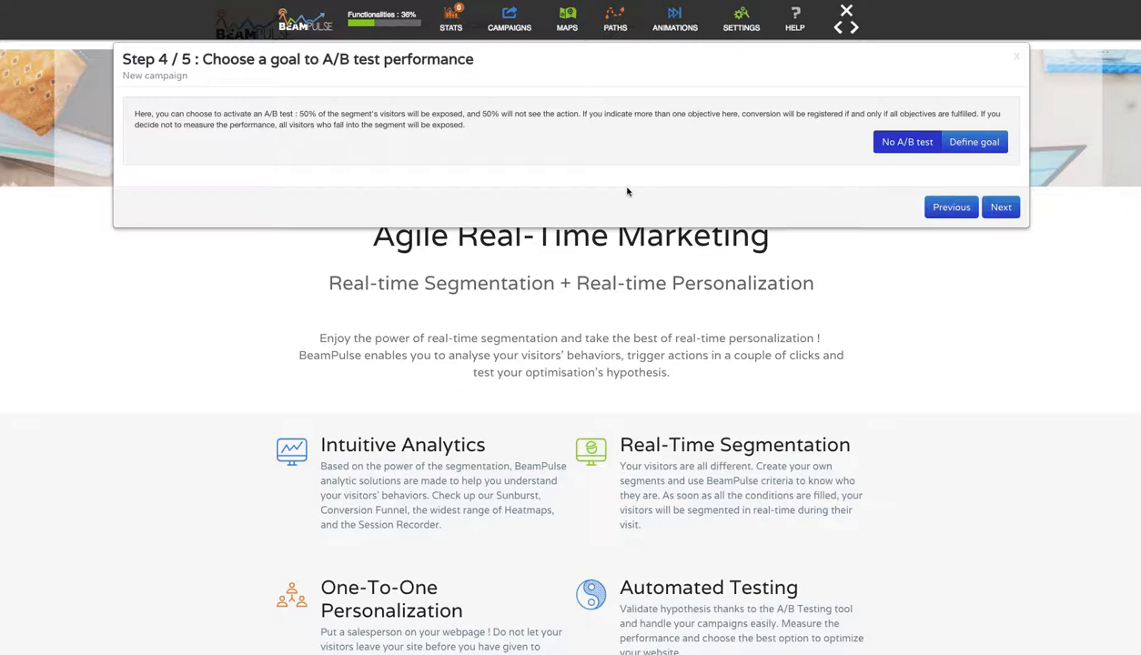
click(973, 145)
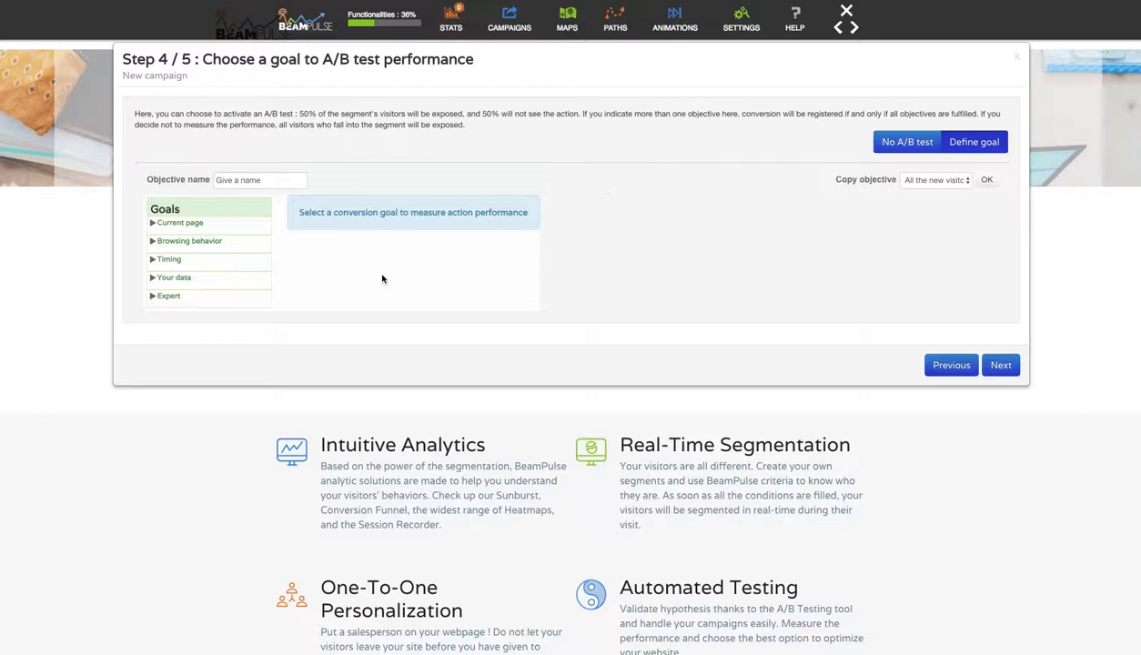
click(191, 224)
click(193, 226)
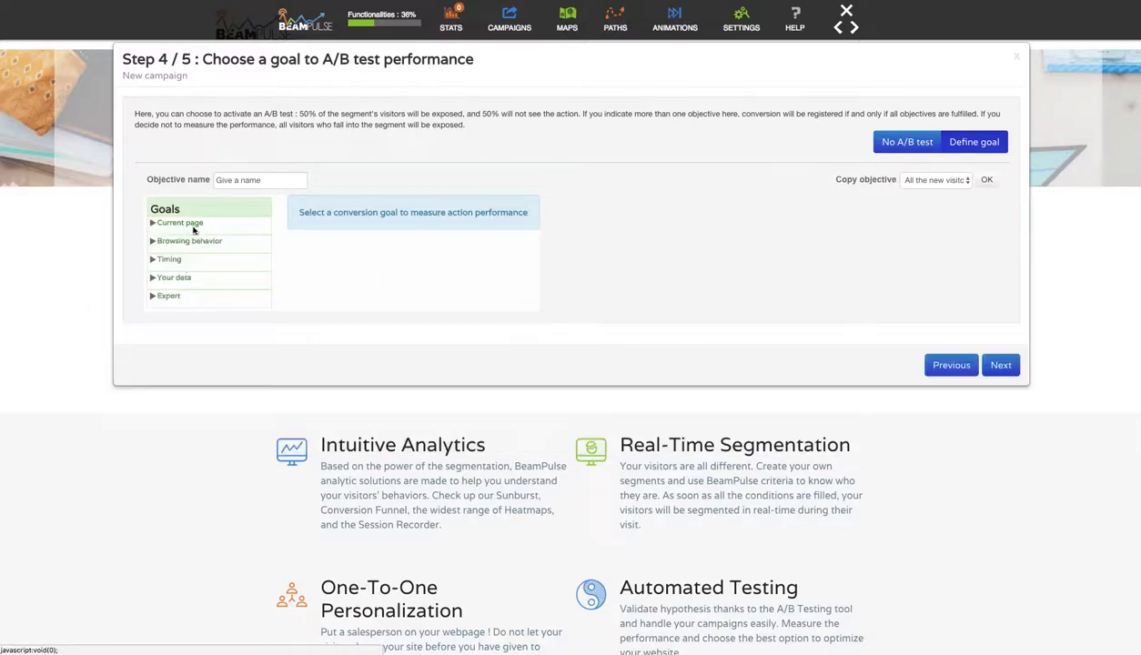
click(186, 280)
click(186, 281)
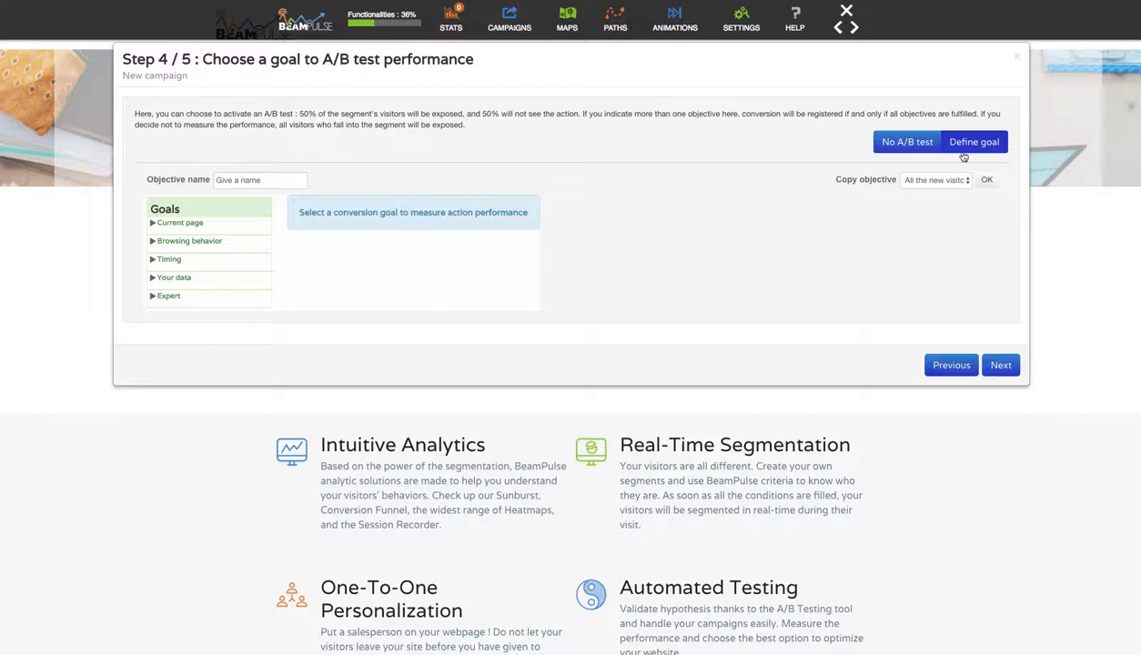
click(901, 147)
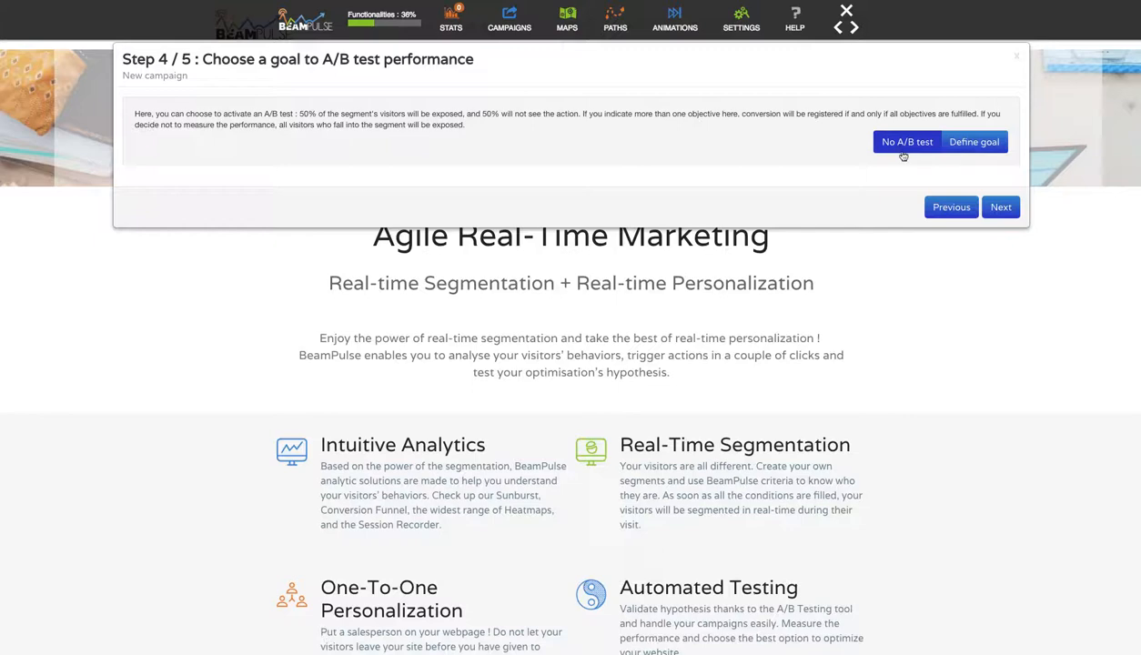
- Continue to the campaign duration and define its schedule, excluding Sunday and the 22:00 - 22:59 and 23:00 - 23:59 intervals
click(1001, 208)
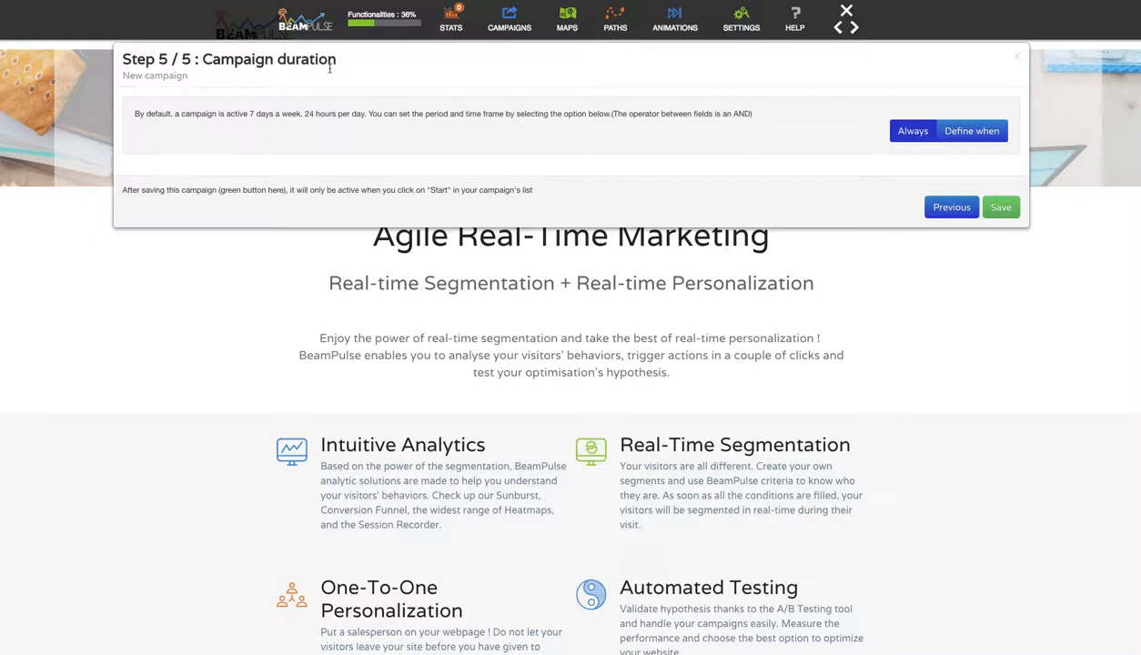
click(988, 136)
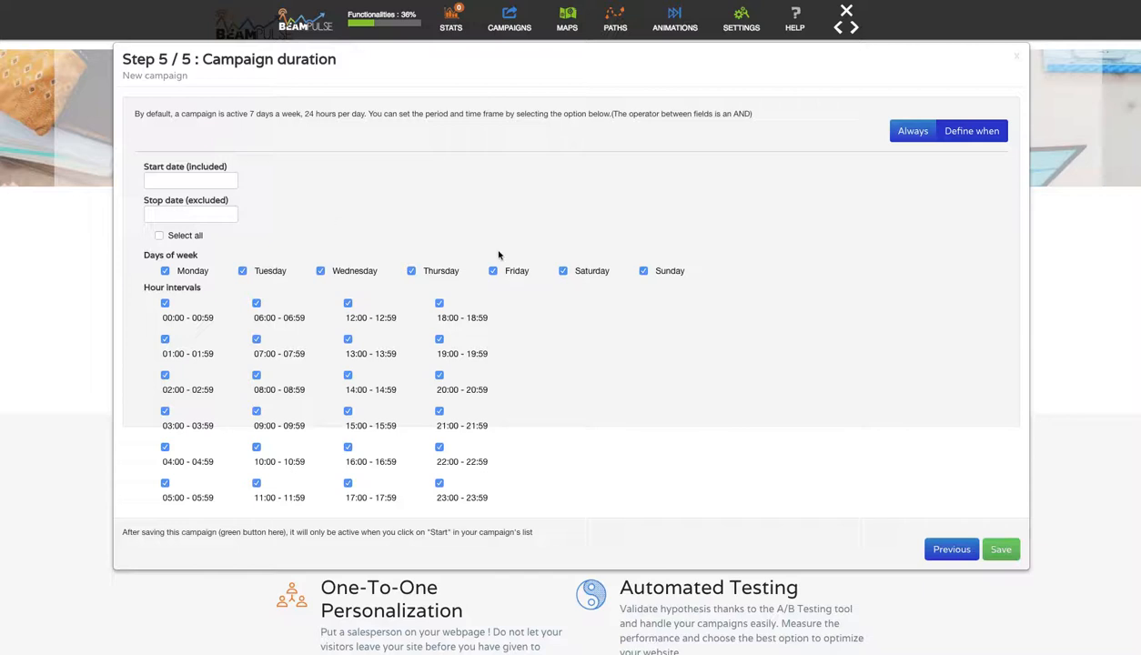
click(643, 271)
click(440, 483)
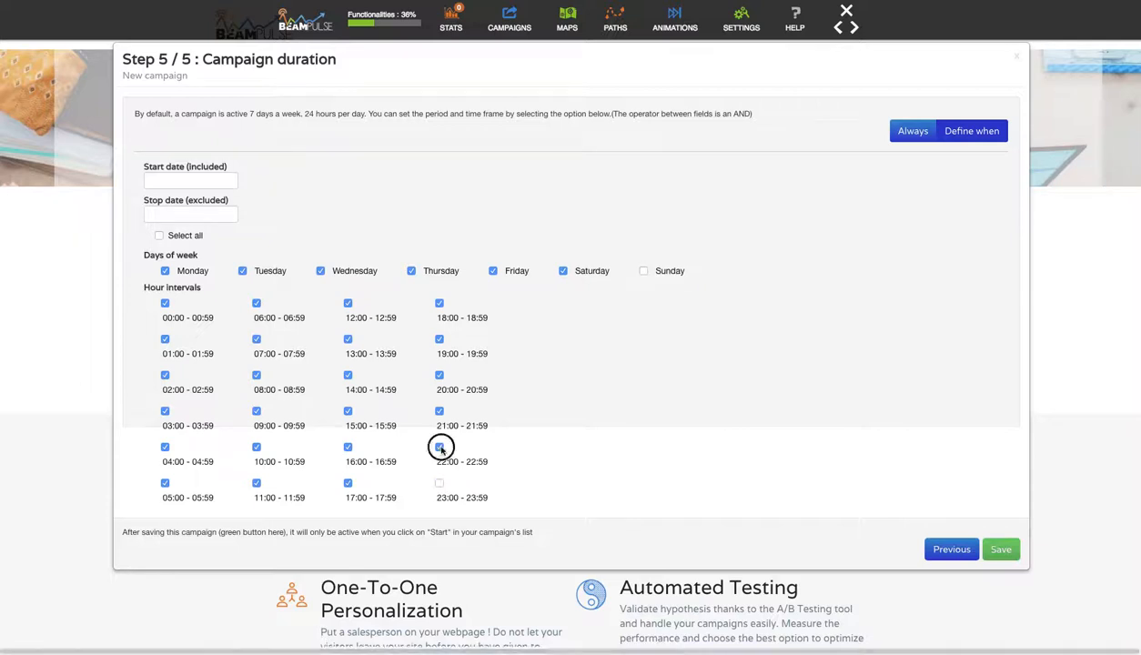
click(440, 448)
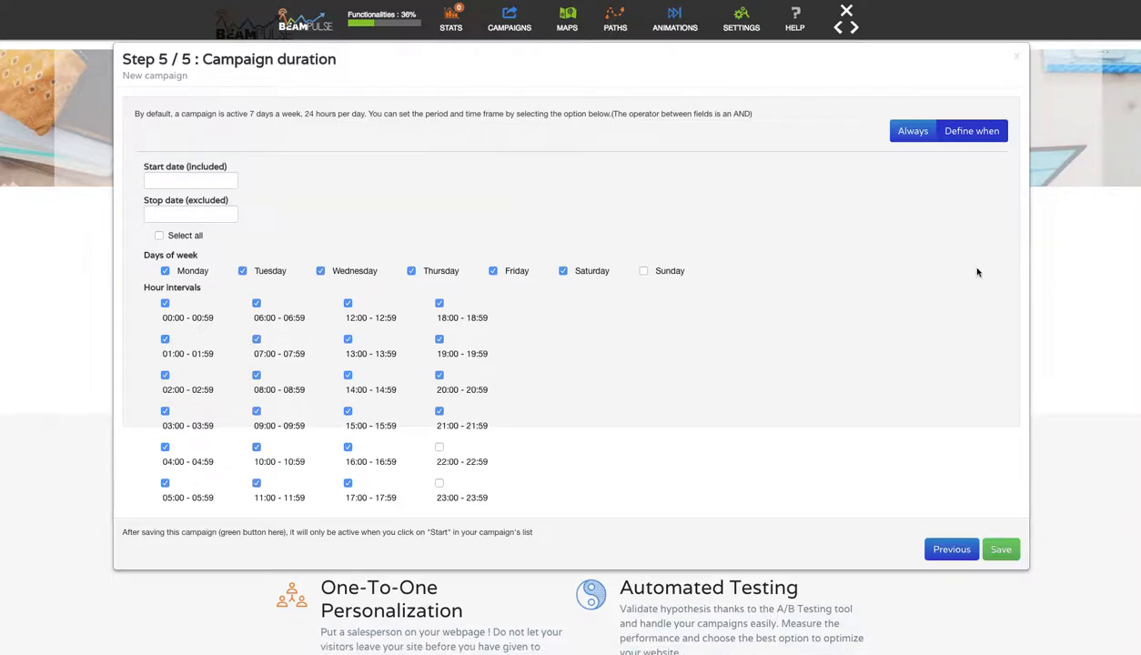
- Save the campaign and return to the list of campaigns
click(1003, 550)
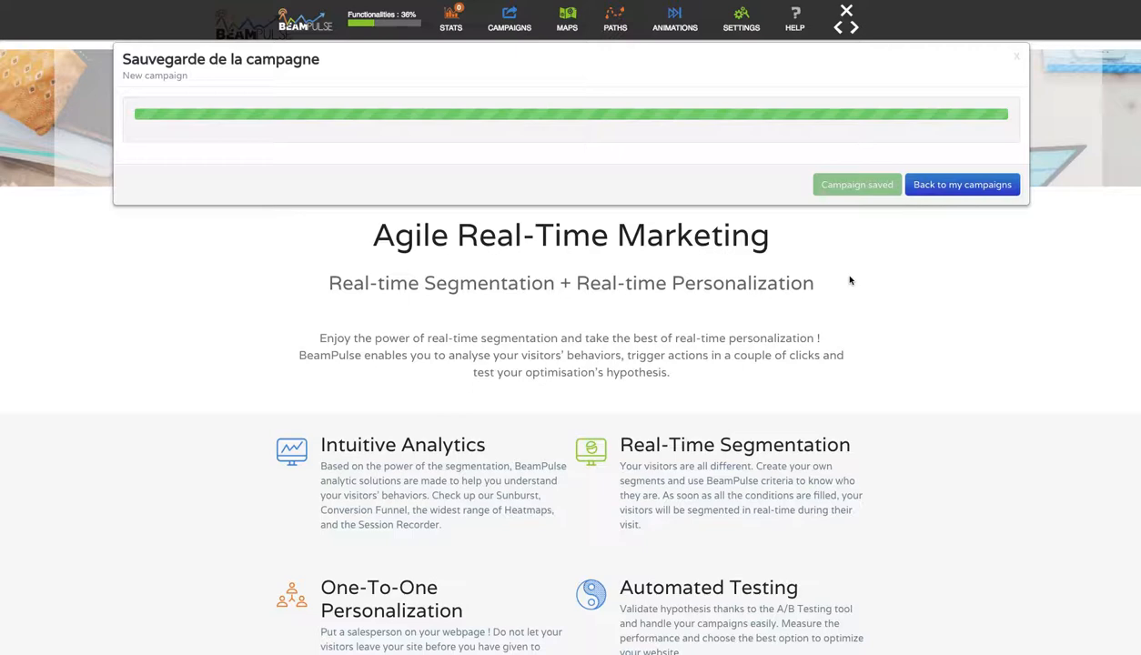
click(947, 187)
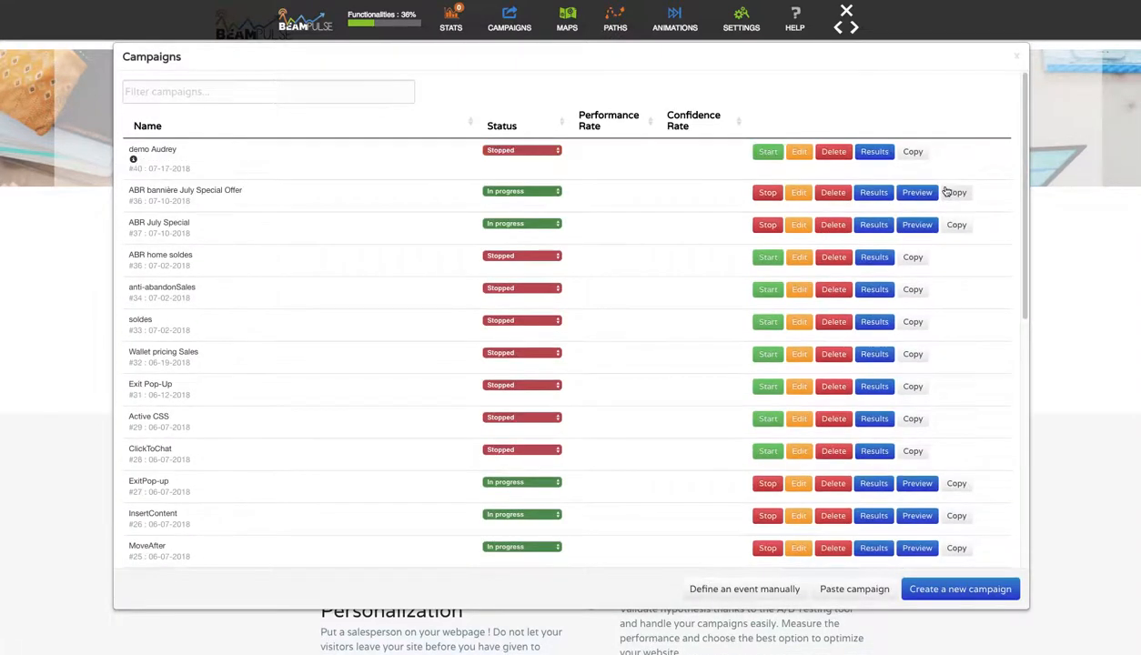